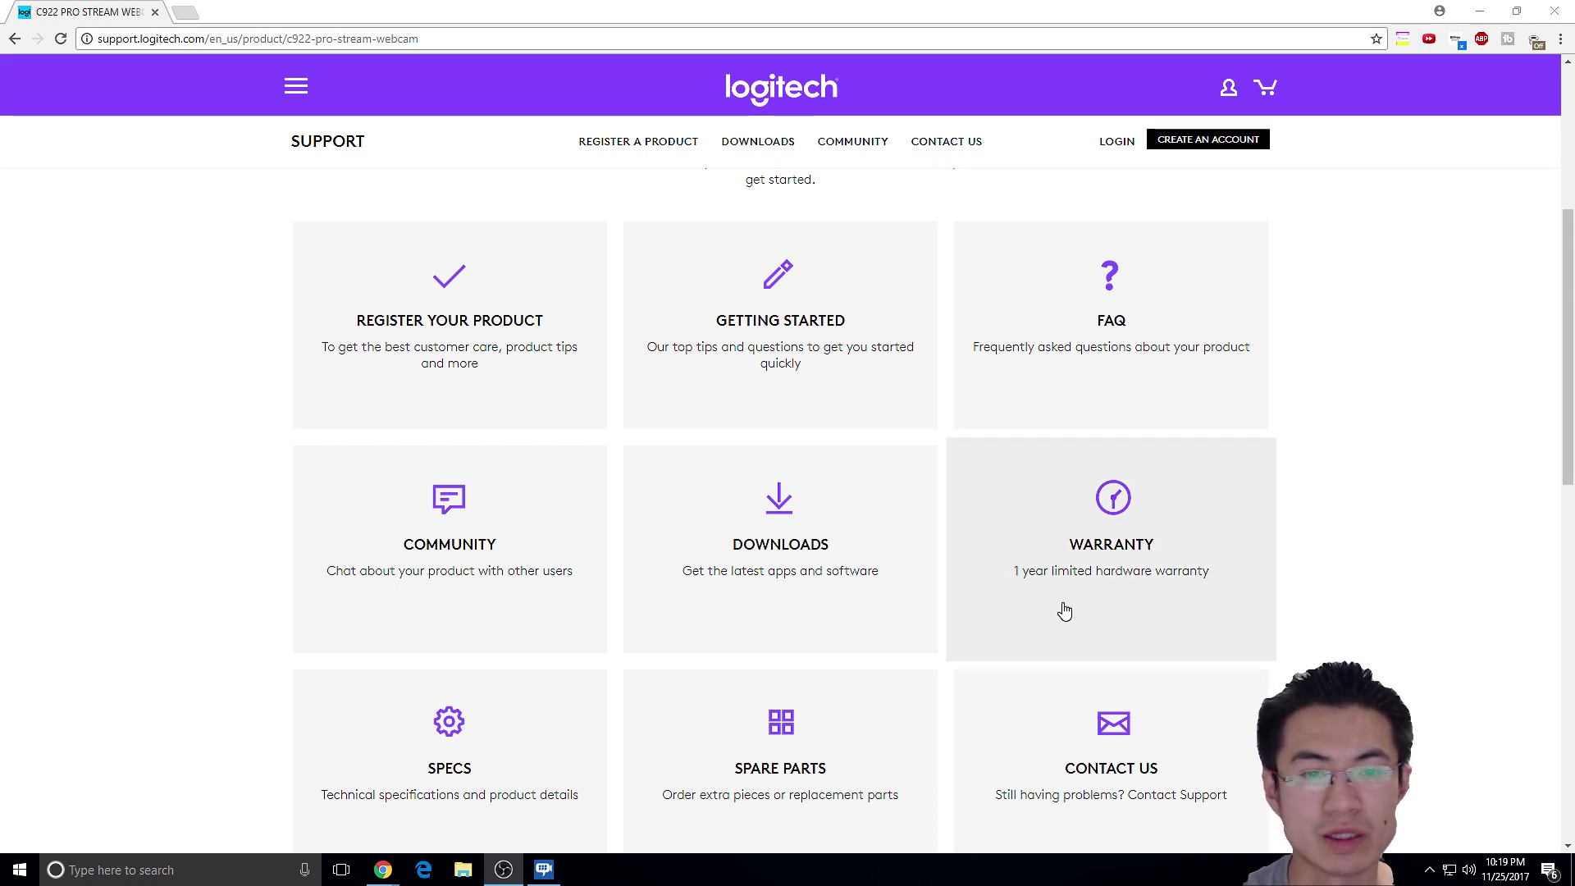
# - Open the C922 webcam's downloads and start downloading ChromaCam by Personify
pyautogui.scroll(-2, 1395, 583)
pyautogui.scroll(2, 1399, 588)
pyautogui.click(934, 554)
pyautogui.scroll(-10, 1318, 567)
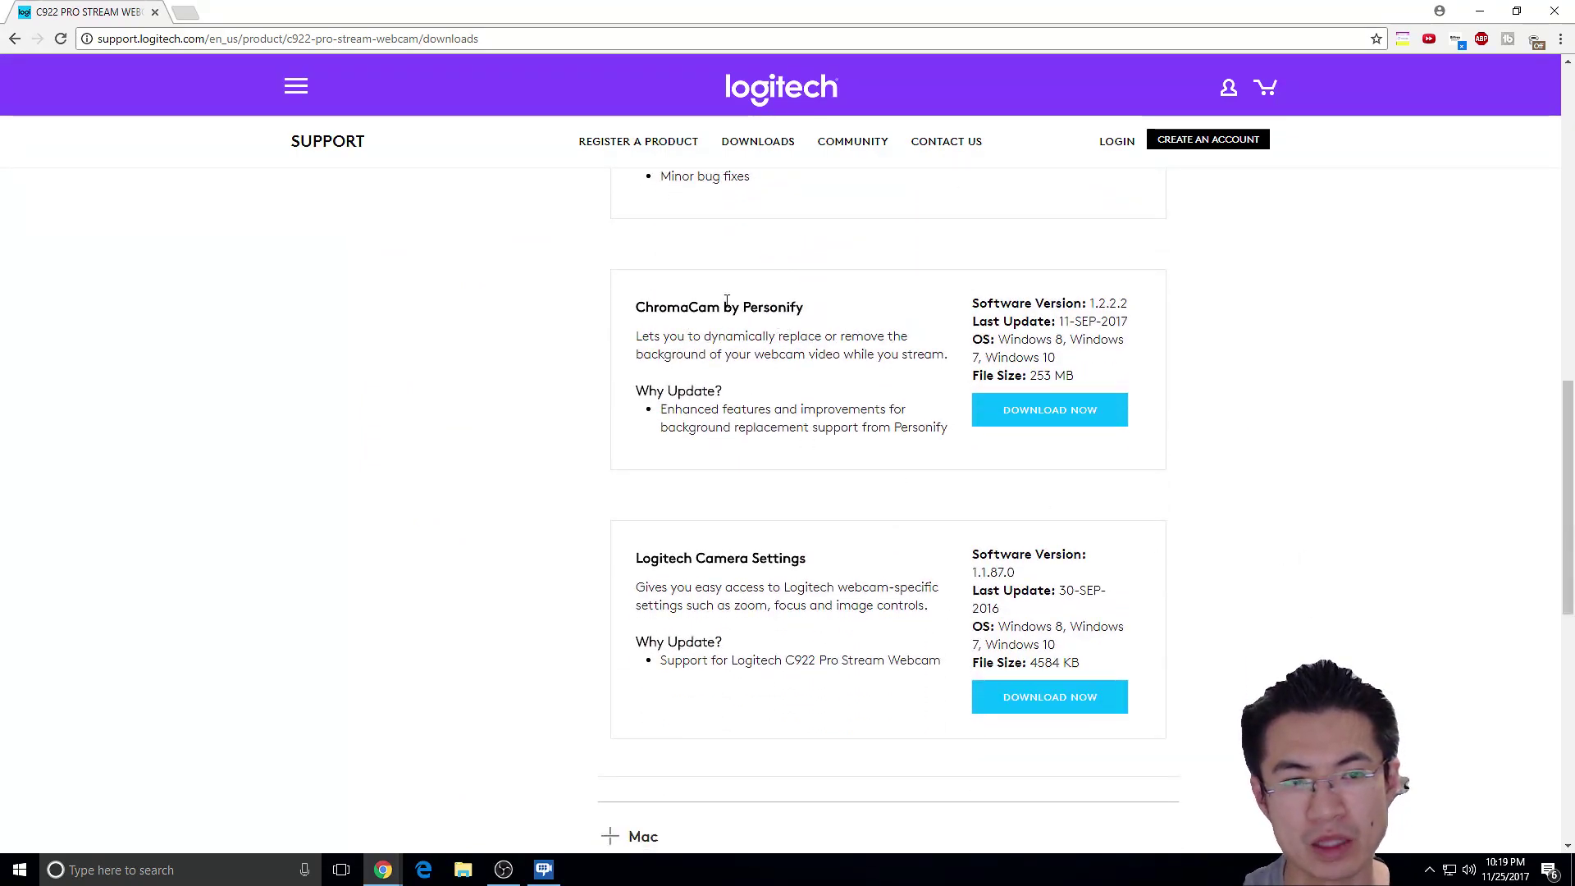
pyautogui.click(1032, 420)
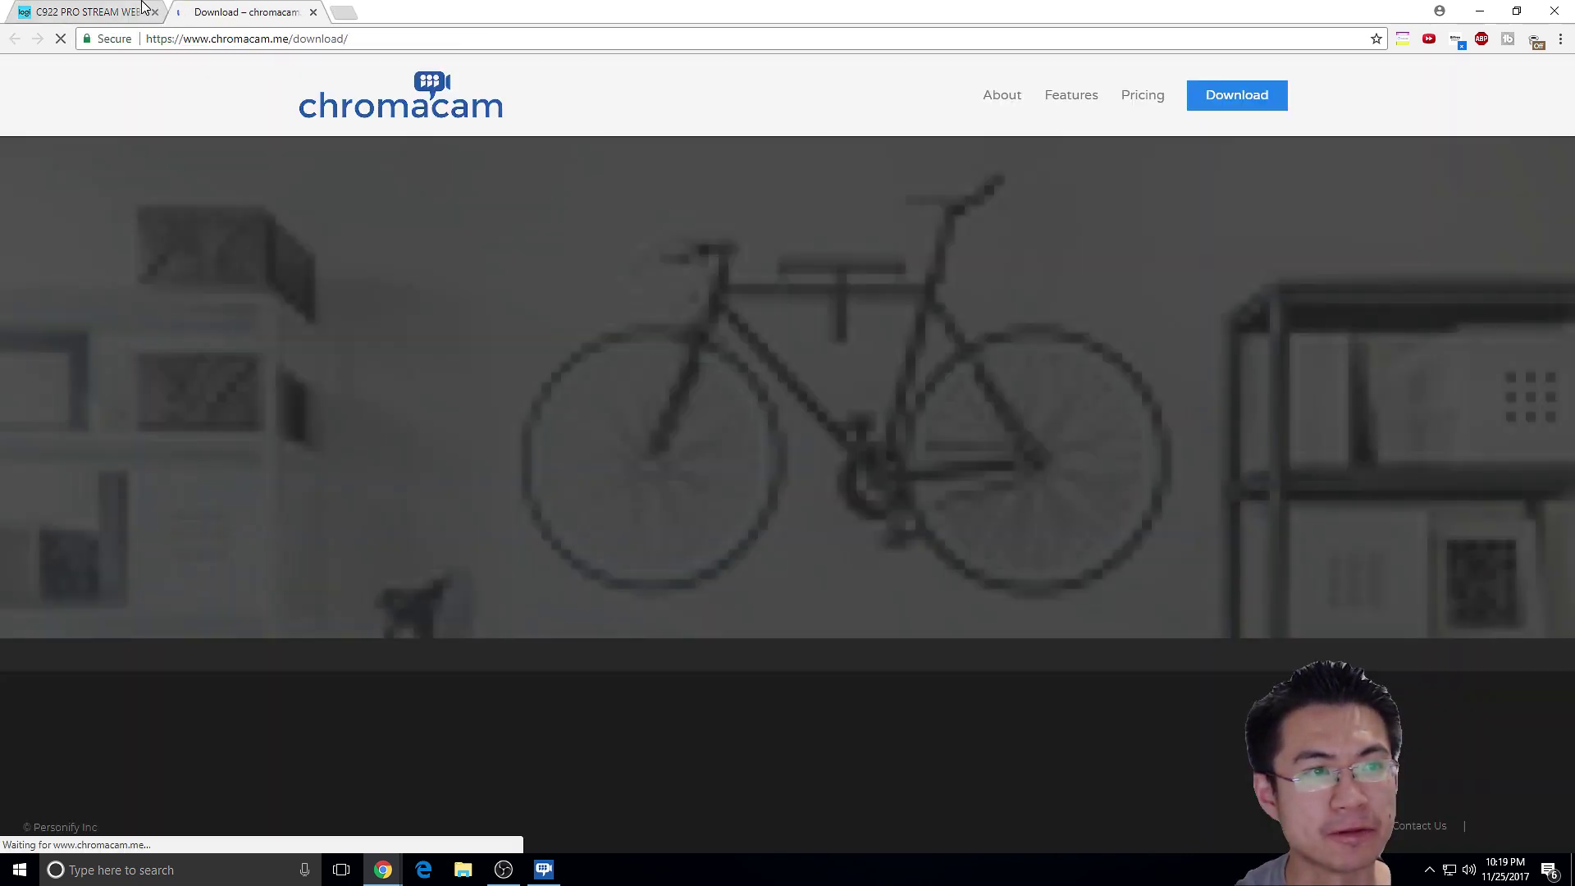
# - Close the Logitech support page and cancel the ChromaCam installer download
pyautogui.click(123, 11)
pyautogui.click(156, 11)
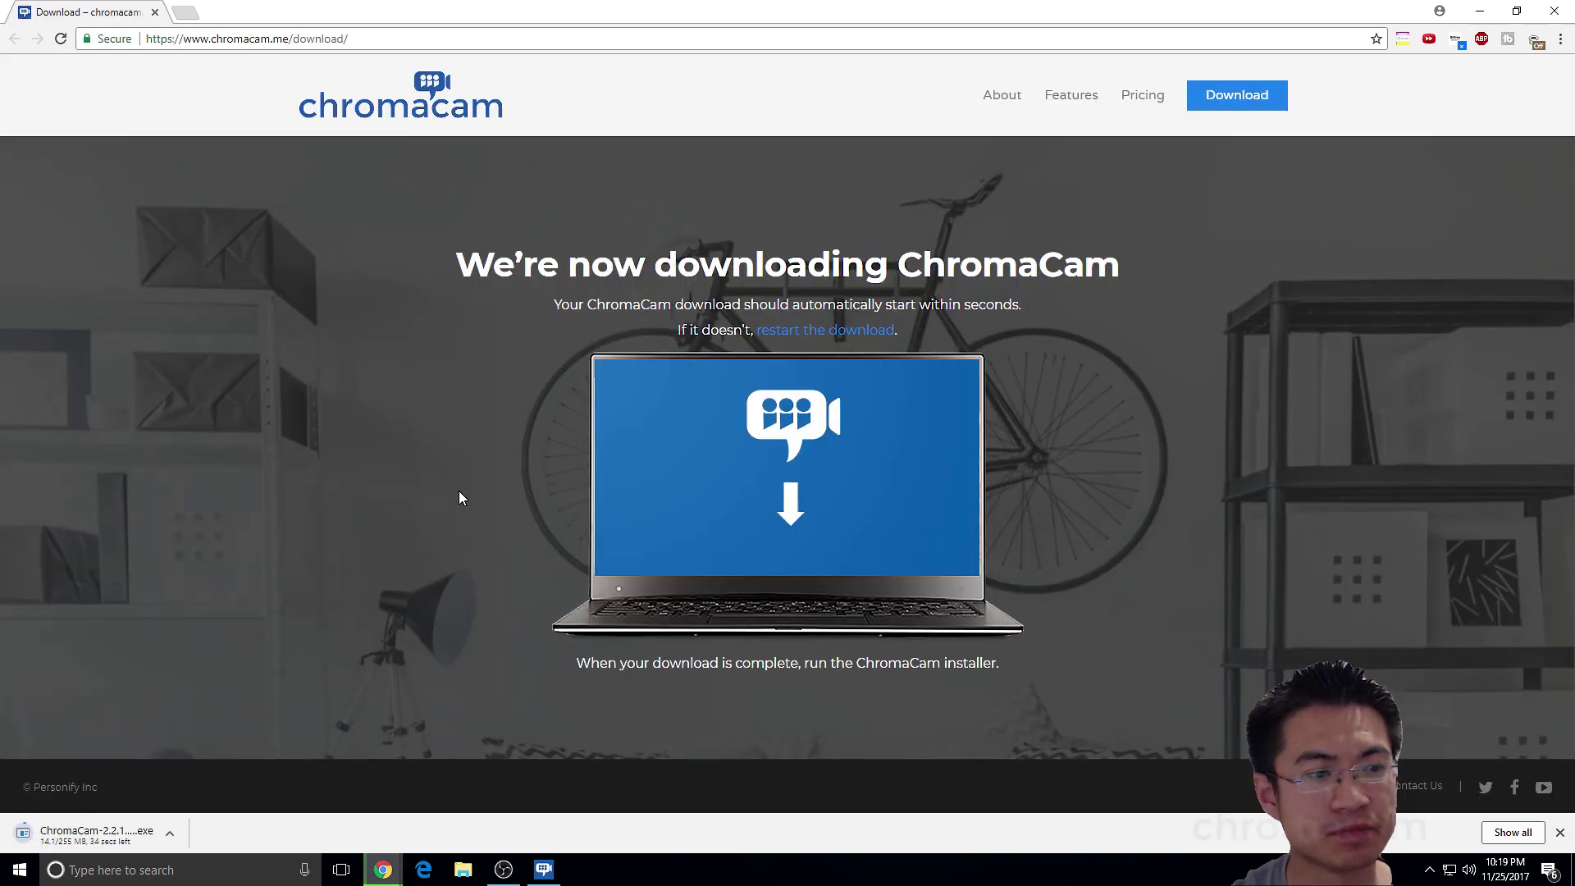
pyautogui.click(168, 835)
pyautogui.click(197, 808)
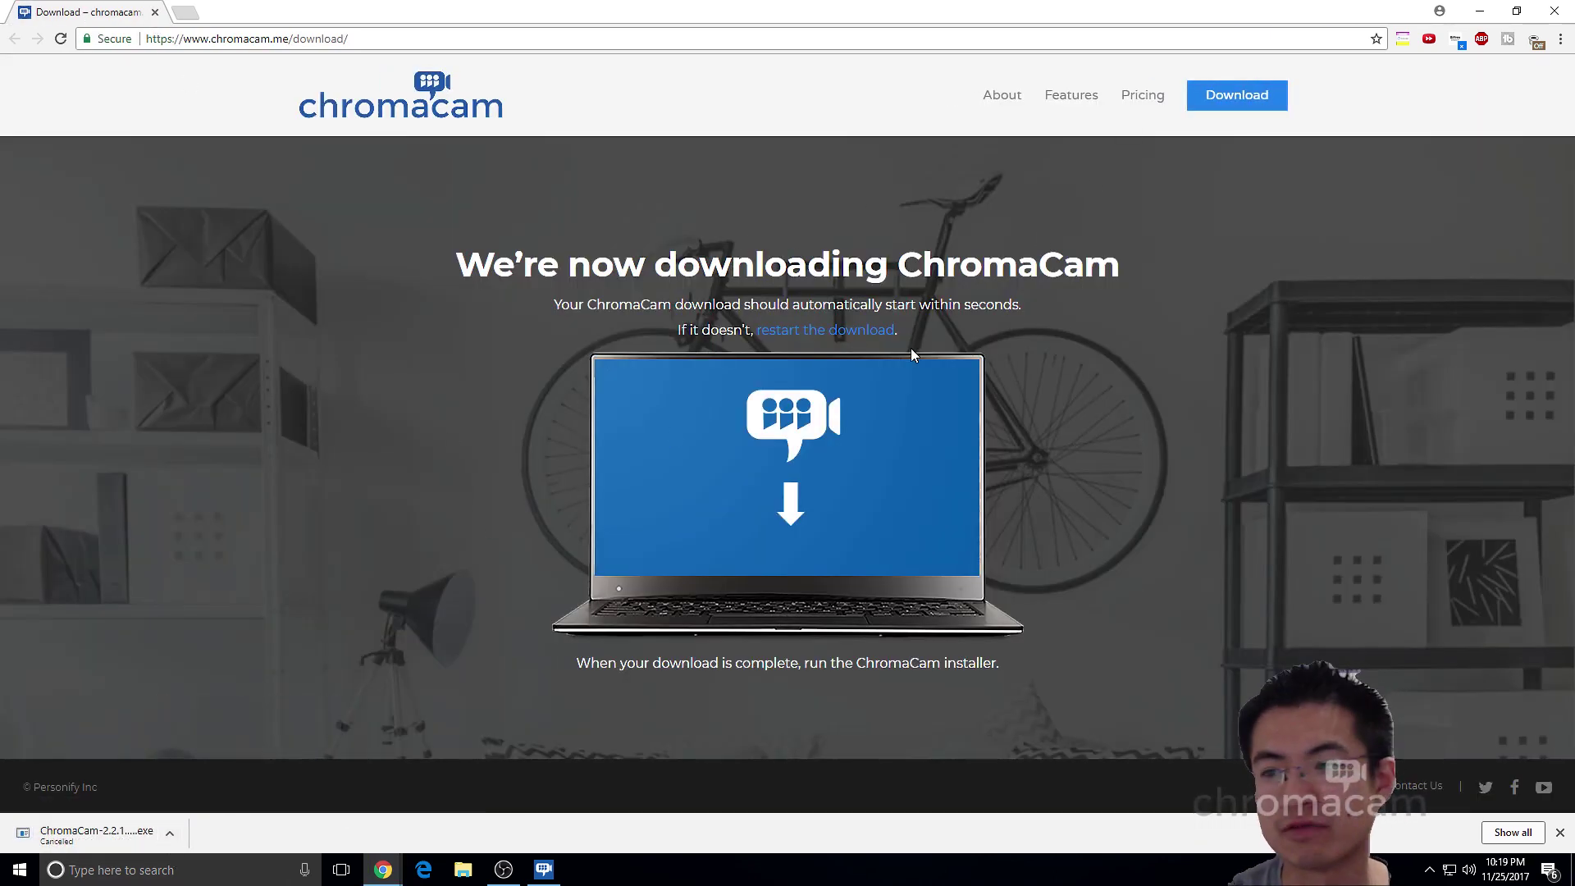
# - Switch to ChromaCam, select the yellow leaf effect, and try to add a custom effect, postponing the Pro upgrade
pyautogui.click(544, 869)
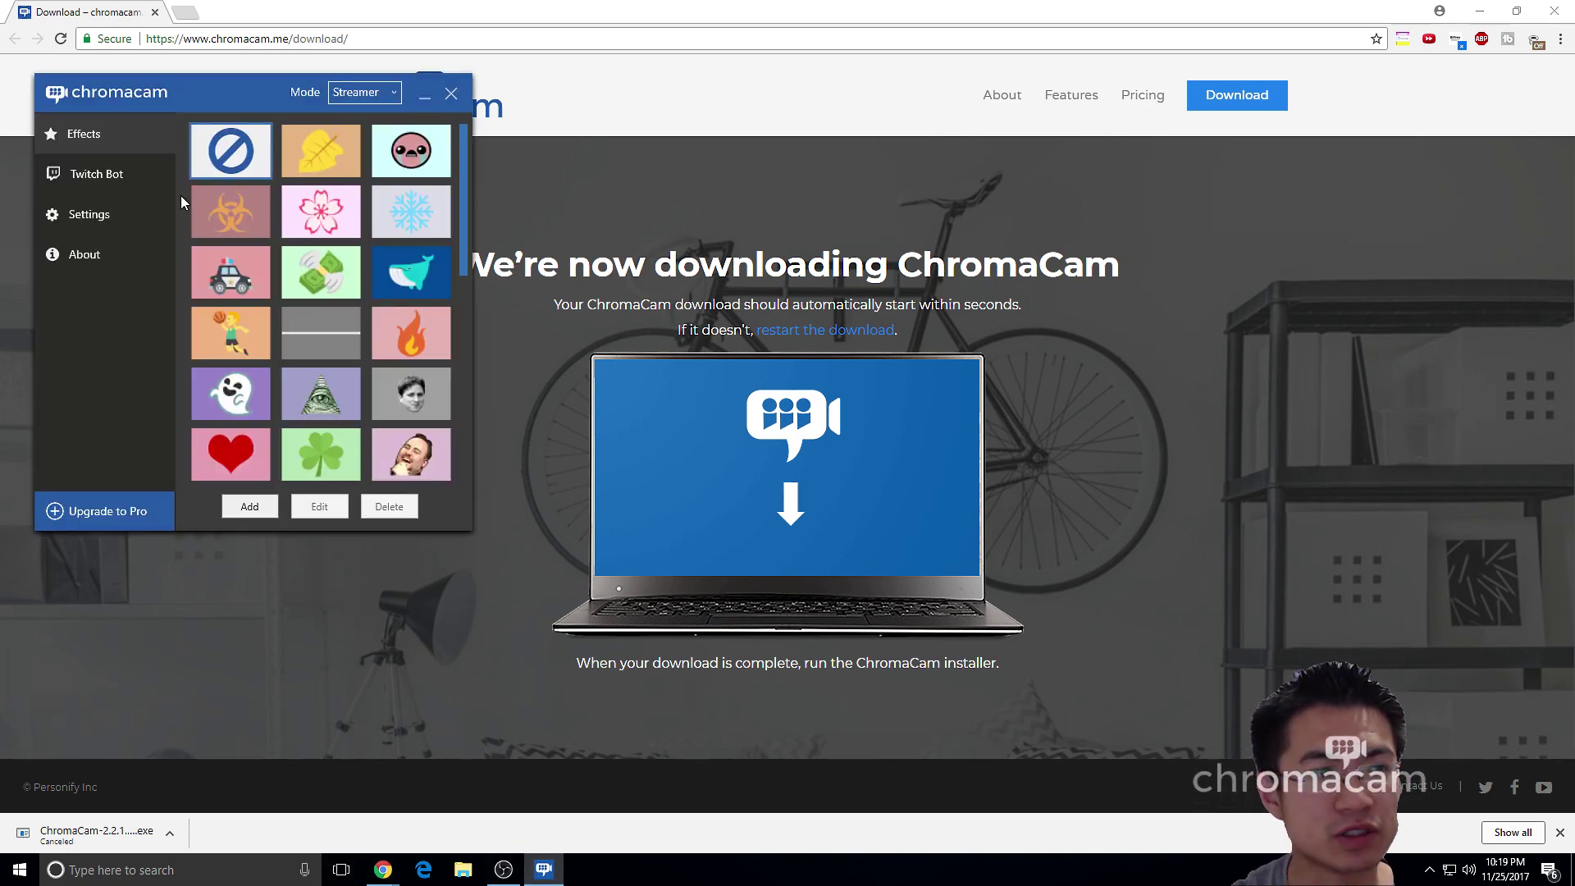
pyautogui.click(333, 160)
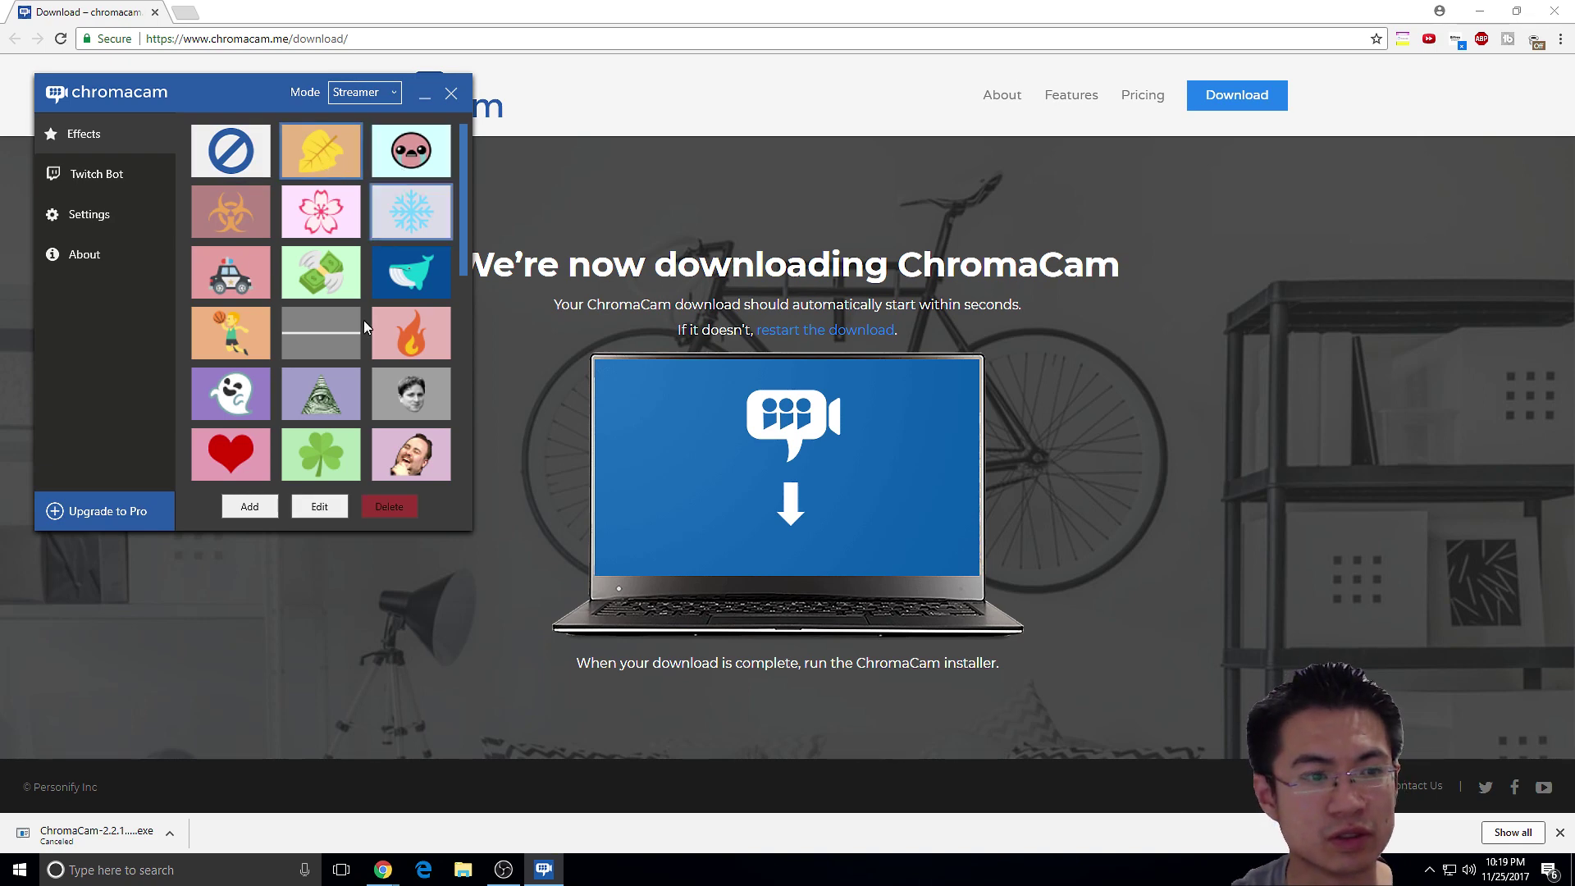
pyautogui.click(260, 504)
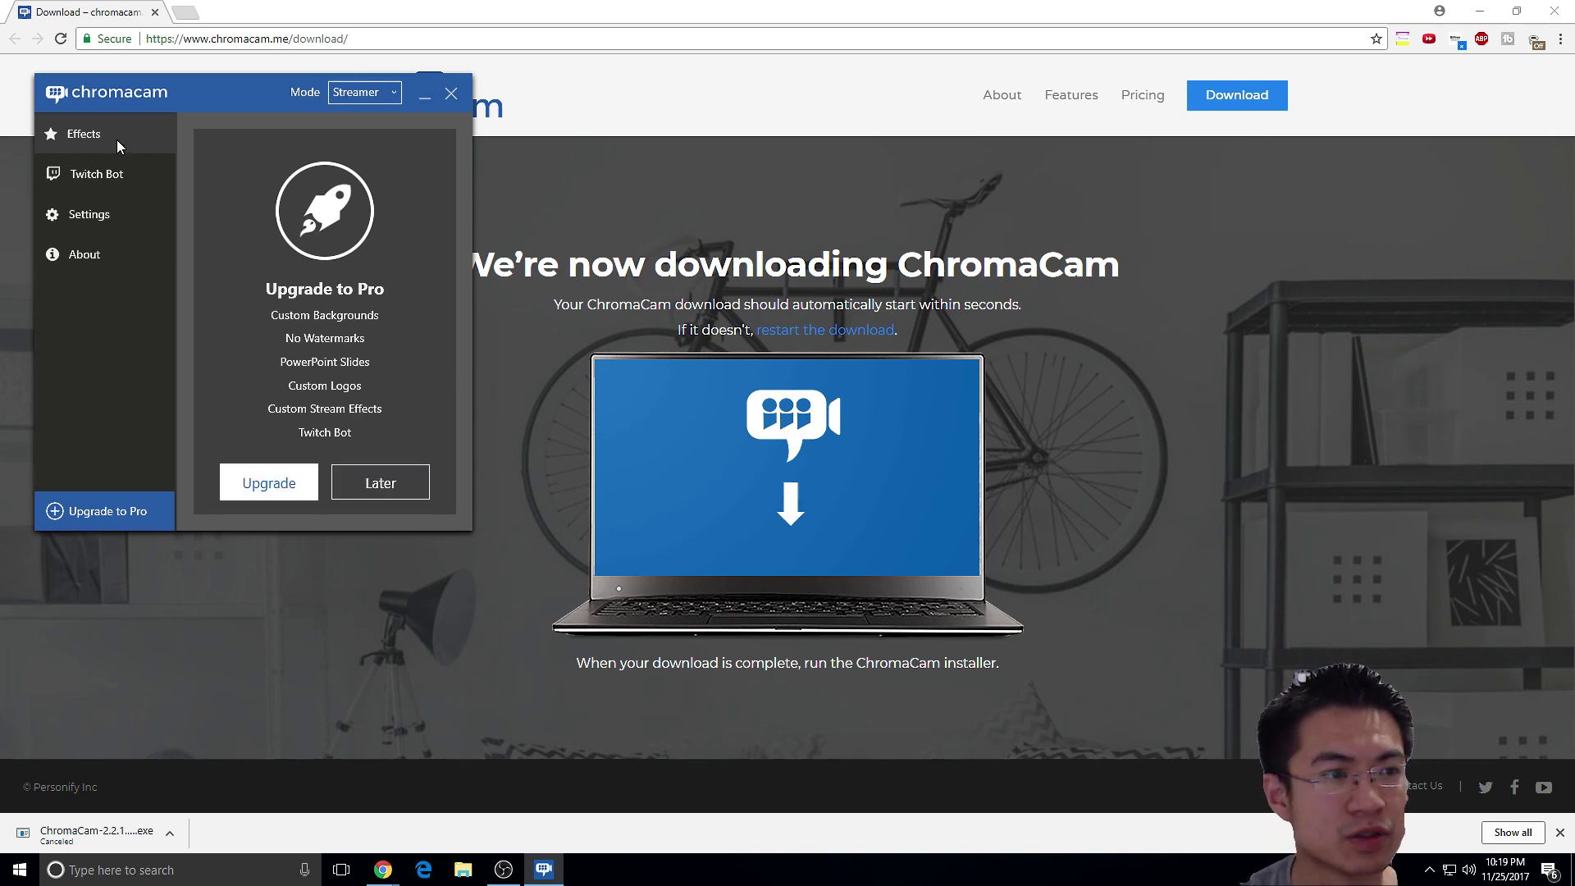
pyautogui.click(423, 484)
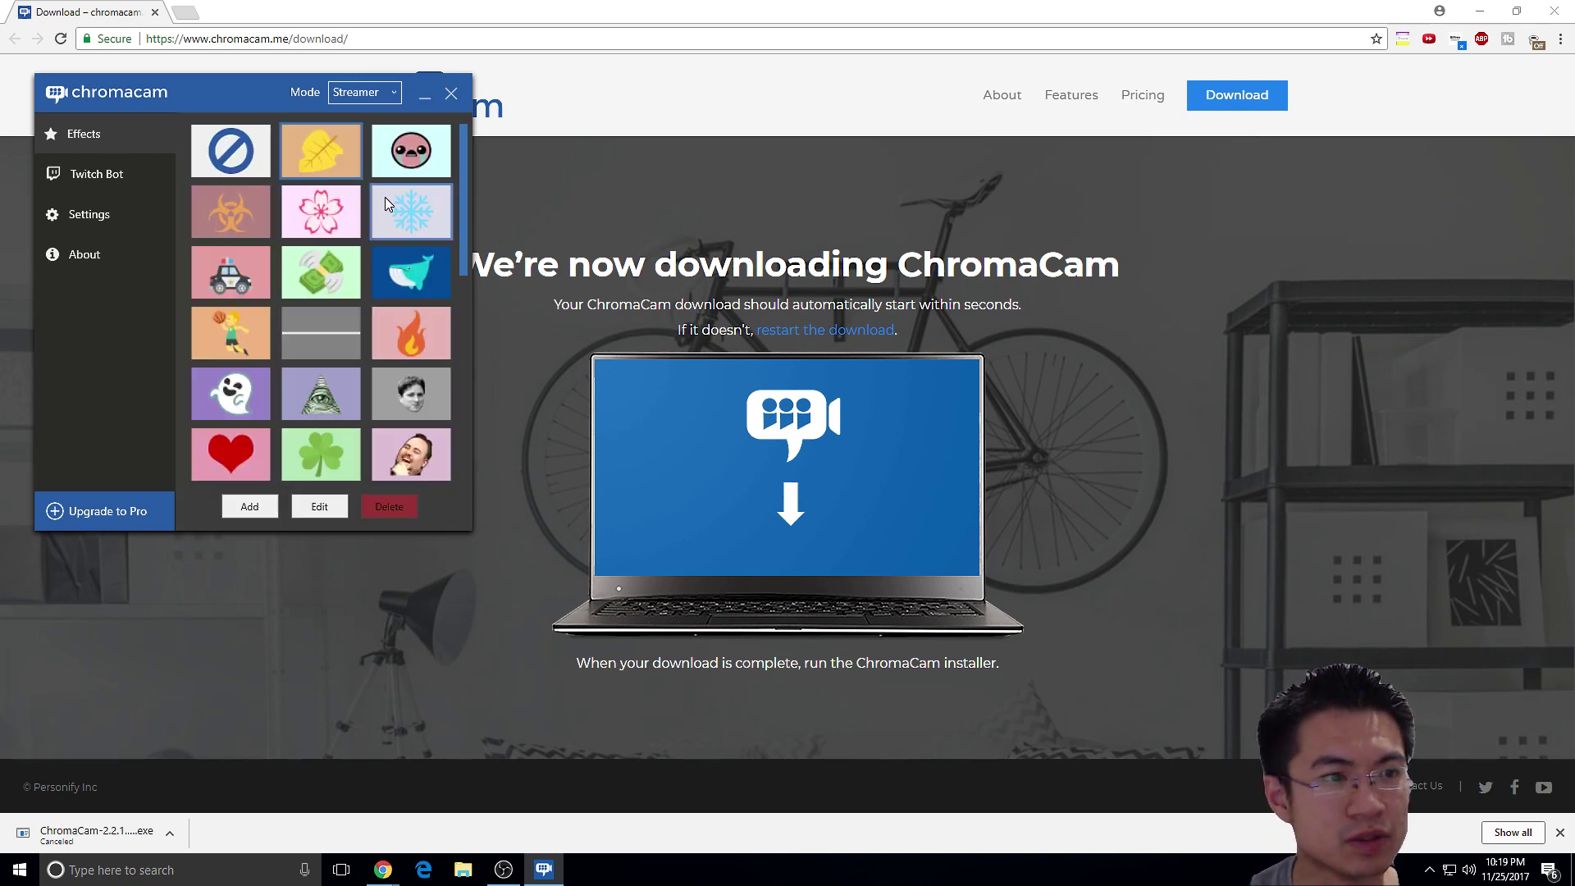
# - Set the ChromaCam mode to Classic, try the sunburst background, and choose the solid green background
pyautogui.scroll(-1, 416, 222)
pyautogui.click(354, 97)
pyautogui.click(352, 111)
pyautogui.click(320, 160)
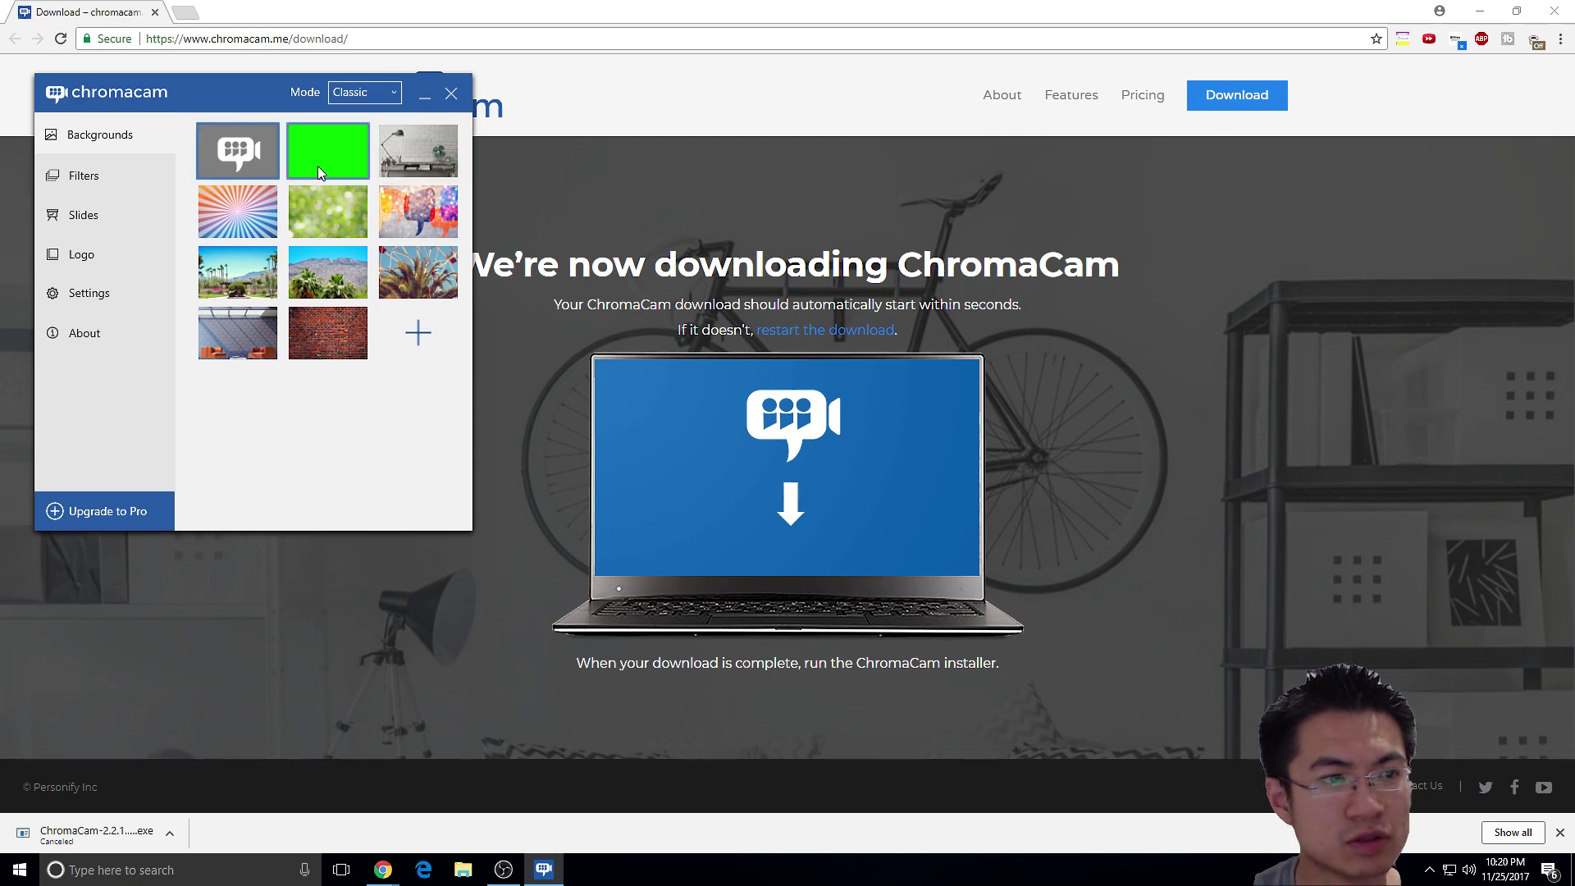
pyautogui.click(263, 213)
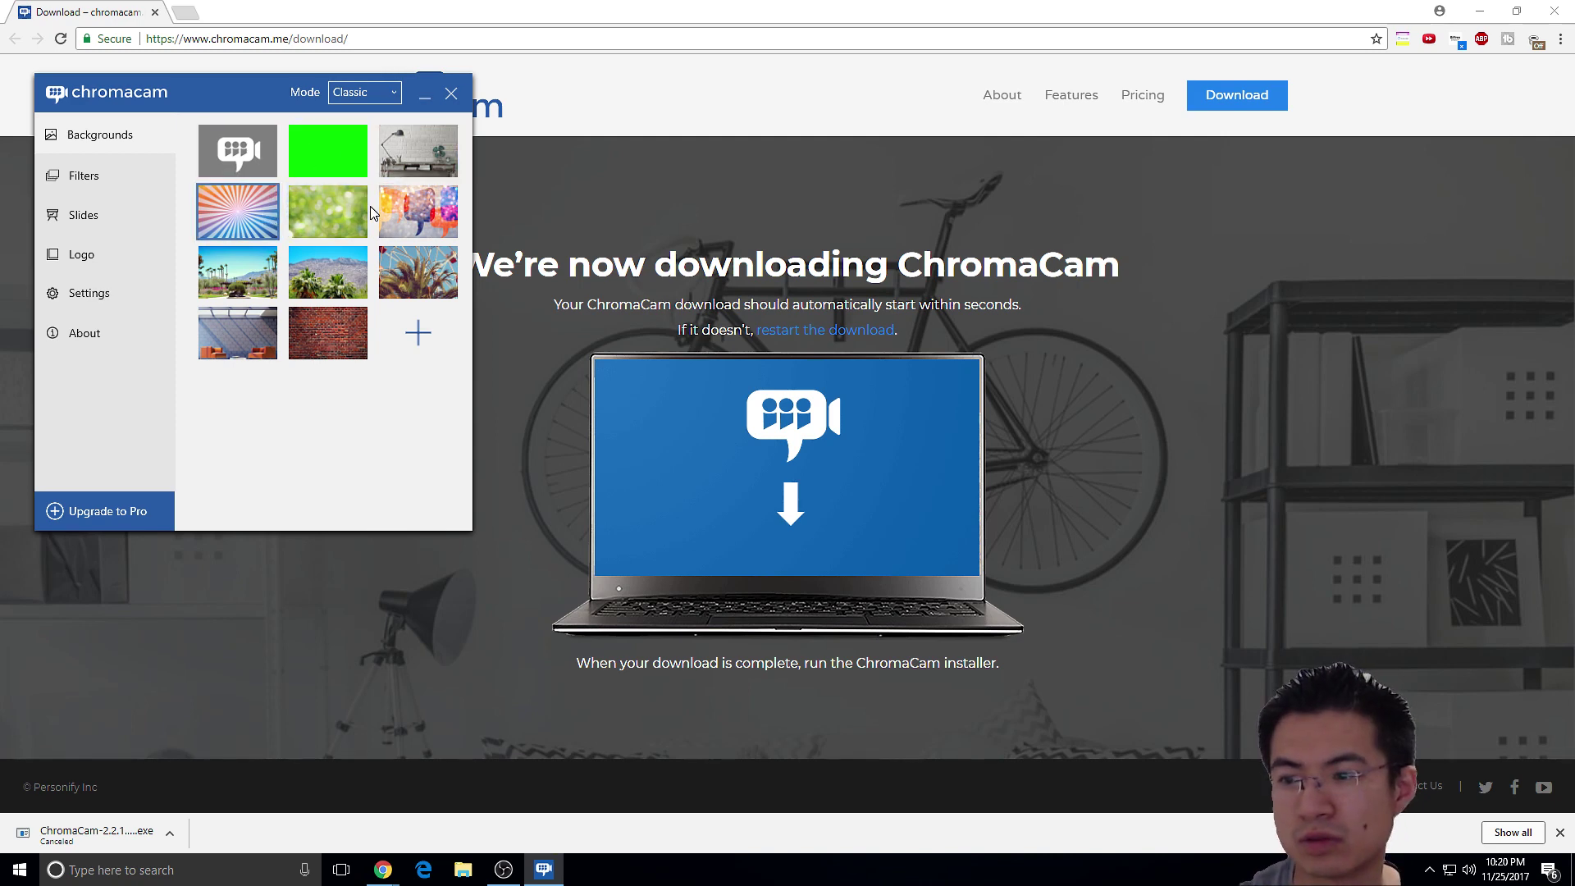
pyautogui.click(352, 156)
# - Look through the Filters, Slides and Logo settings, return to Backgrounds, and close the ChromaCam window
pyautogui.click(141, 189)
pyautogui.click(124, 145)
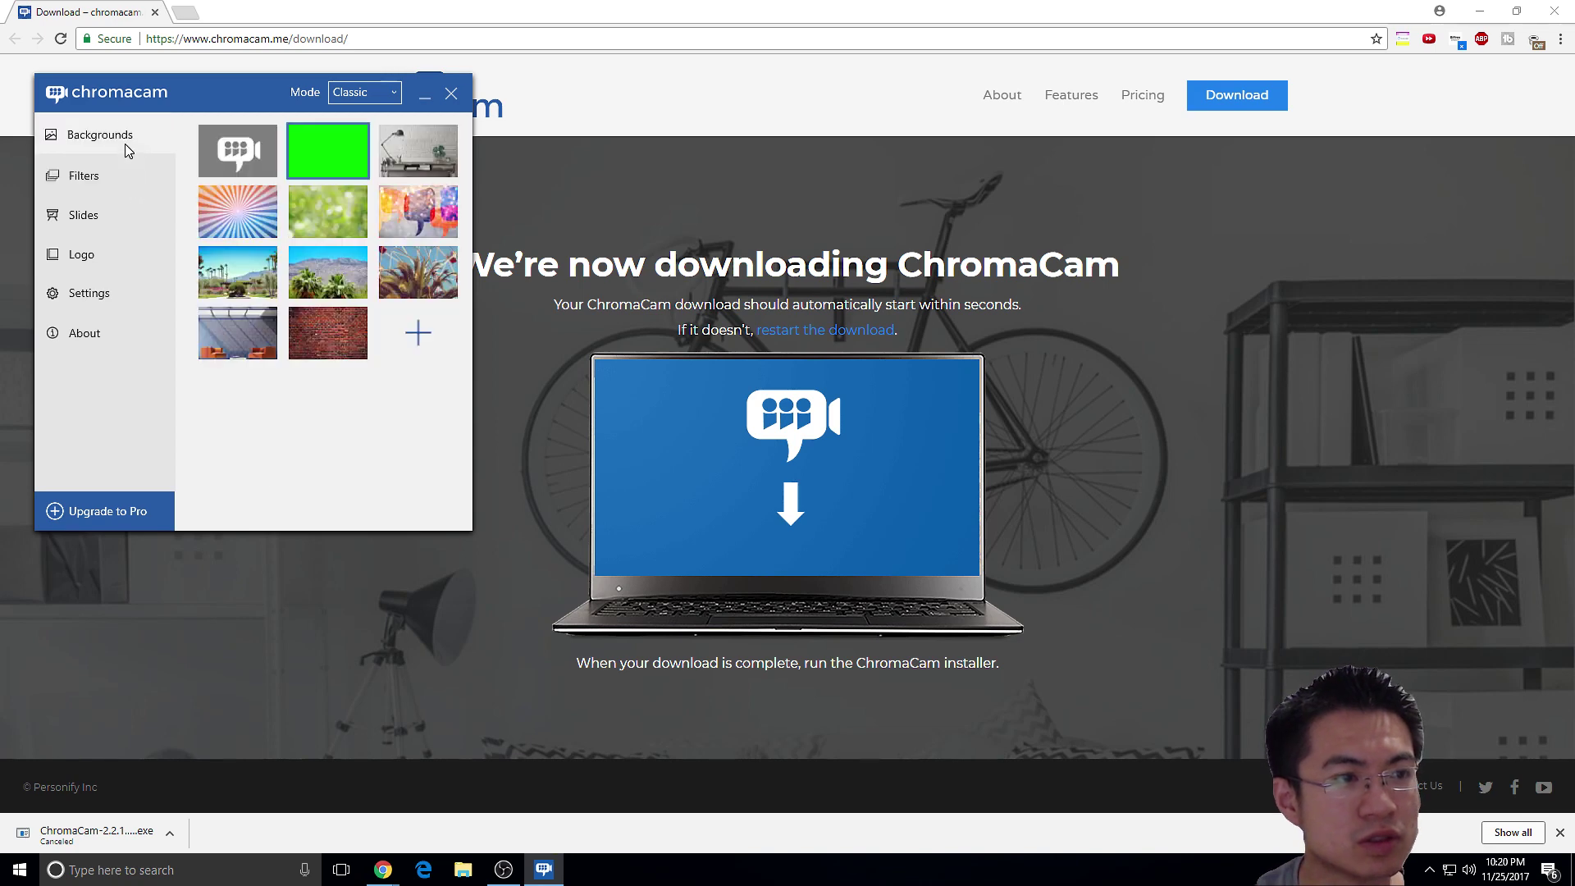
pyautogui.click(123, 212)
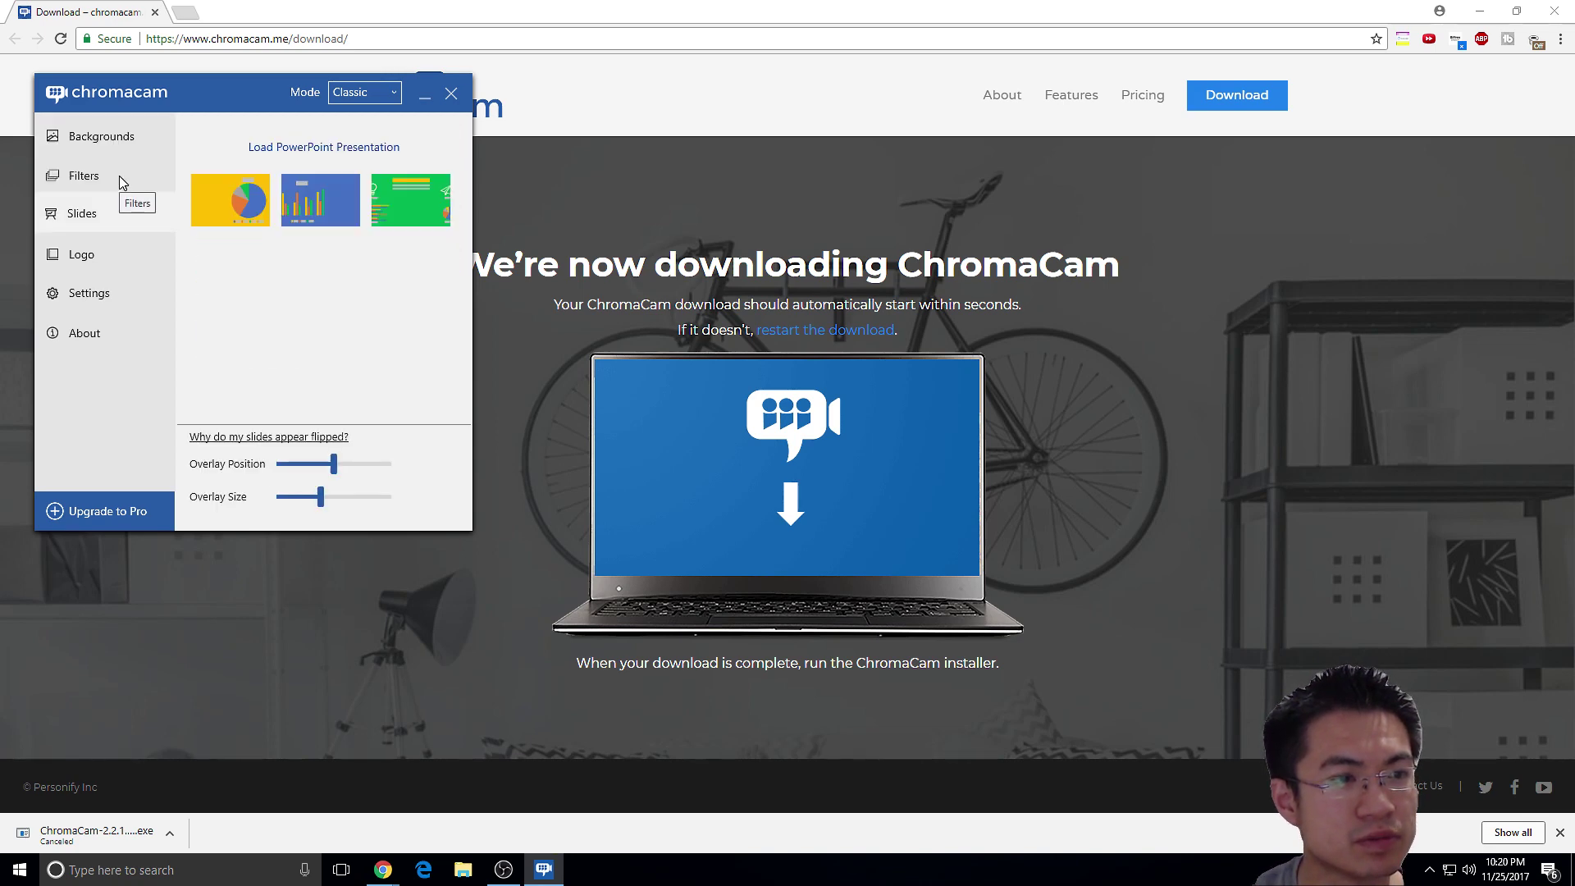
pyautogui.click(111, 255)
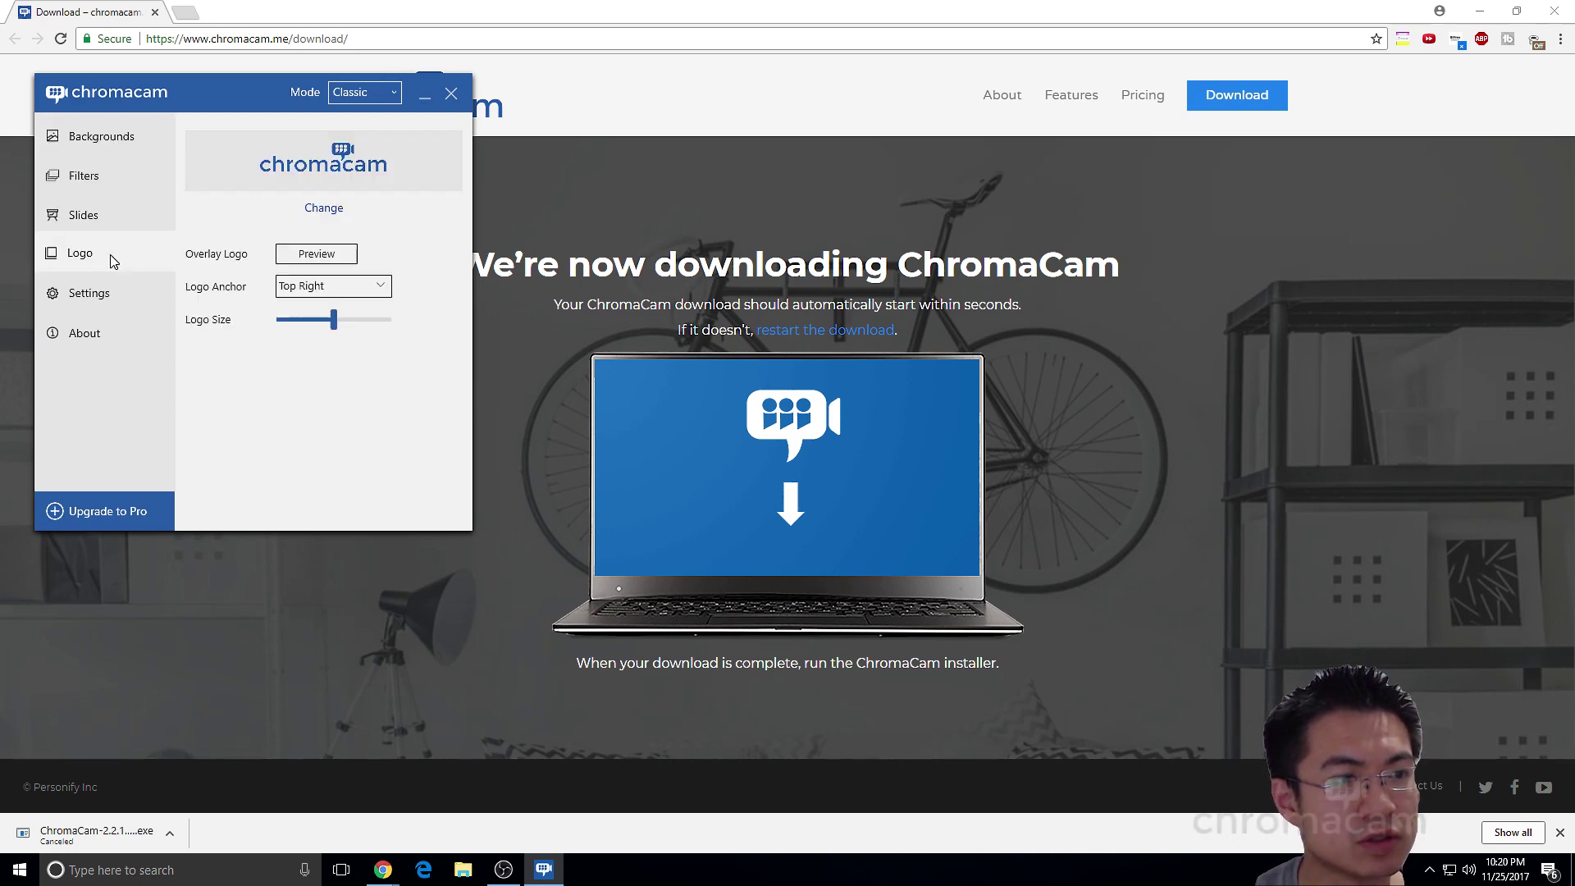
pyautogui.click(112, 142)
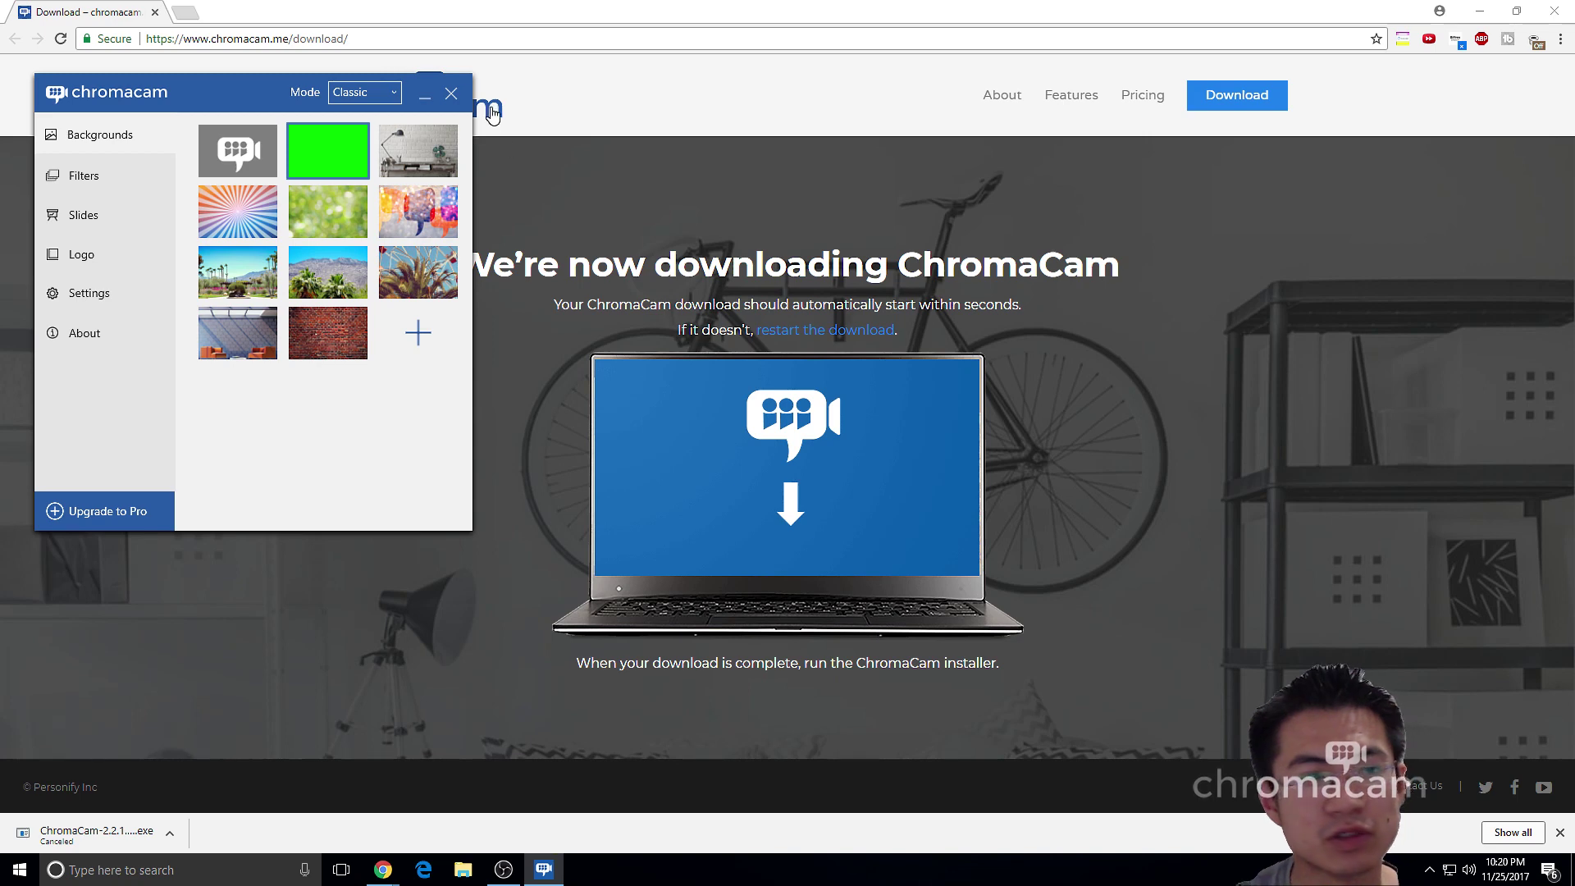
pyautogui.click(450, 92)
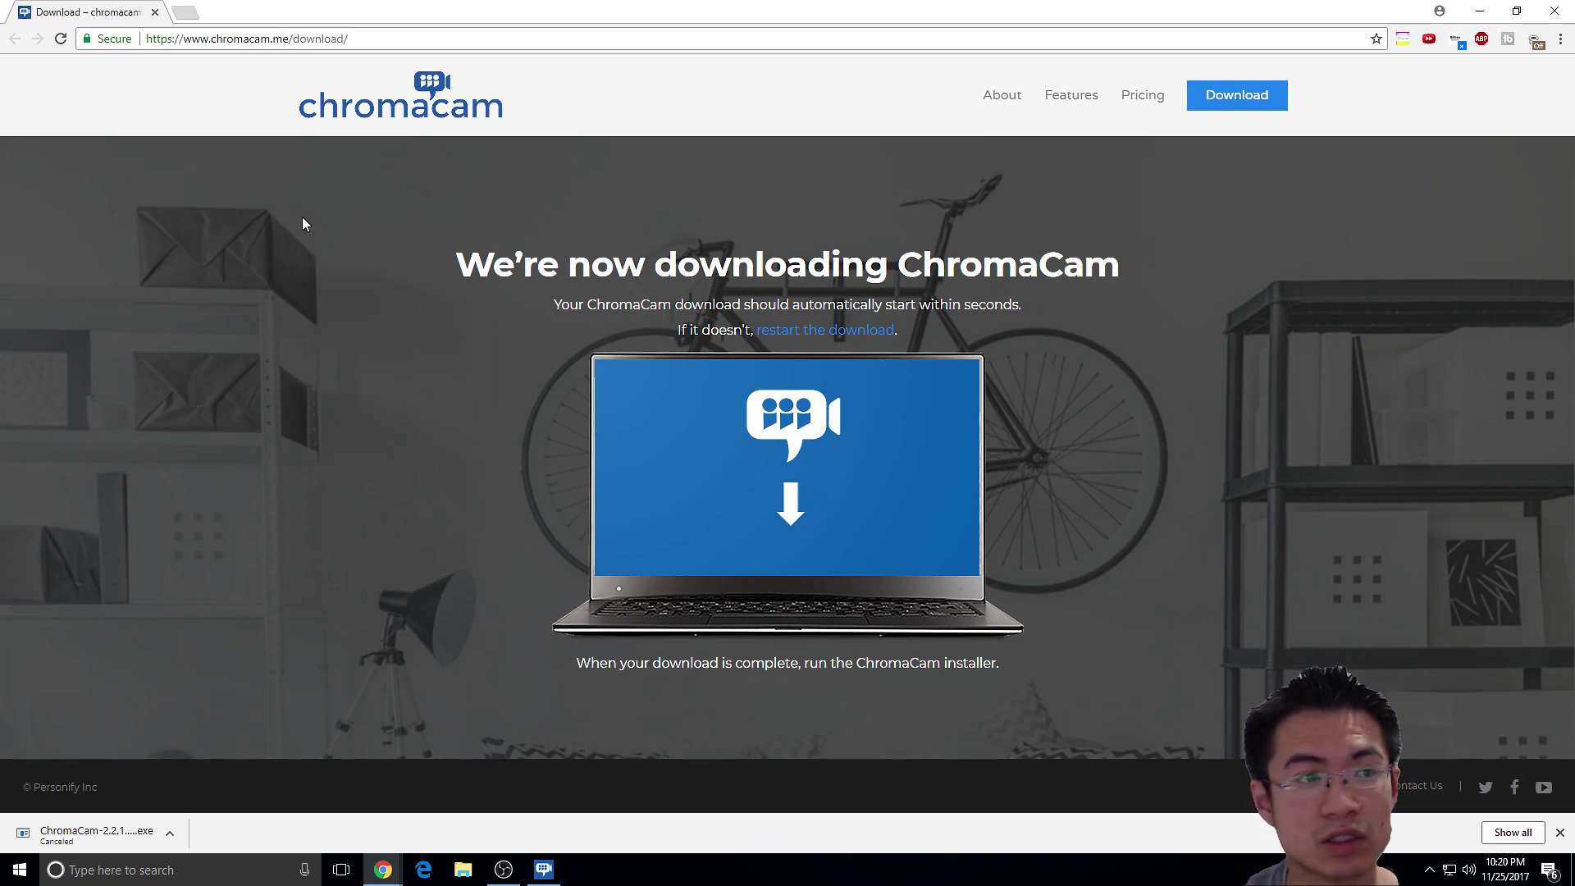
# - Open amazon.com in a new browser tab and search for "logitech c920"
pyautogui.click(192, 13)
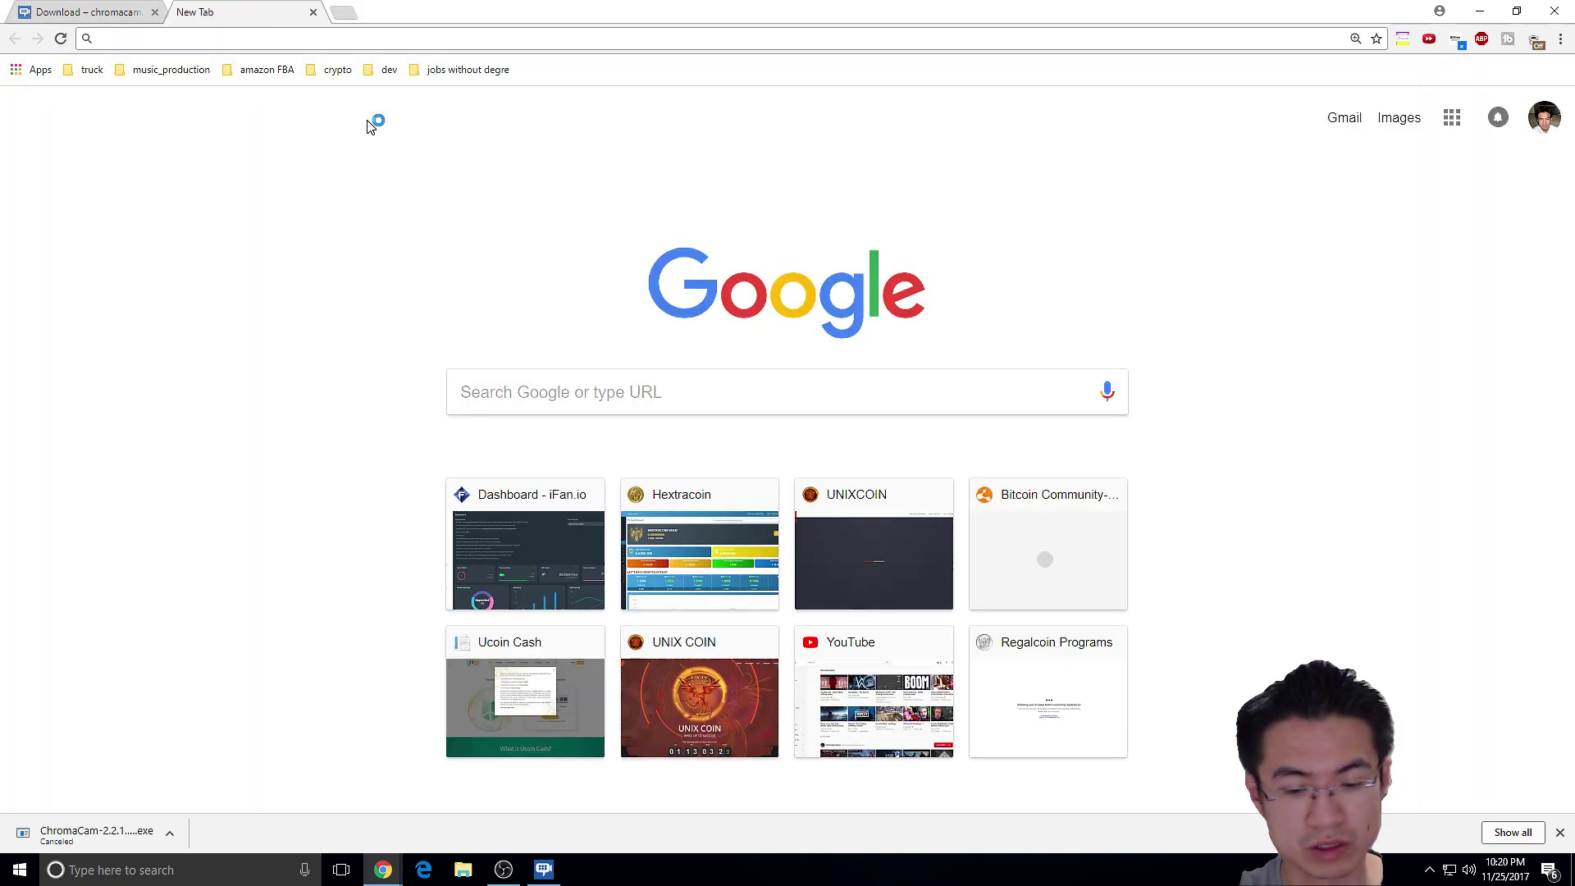
pyautogui.write('amazon.com')
pyautogui.press('Return')
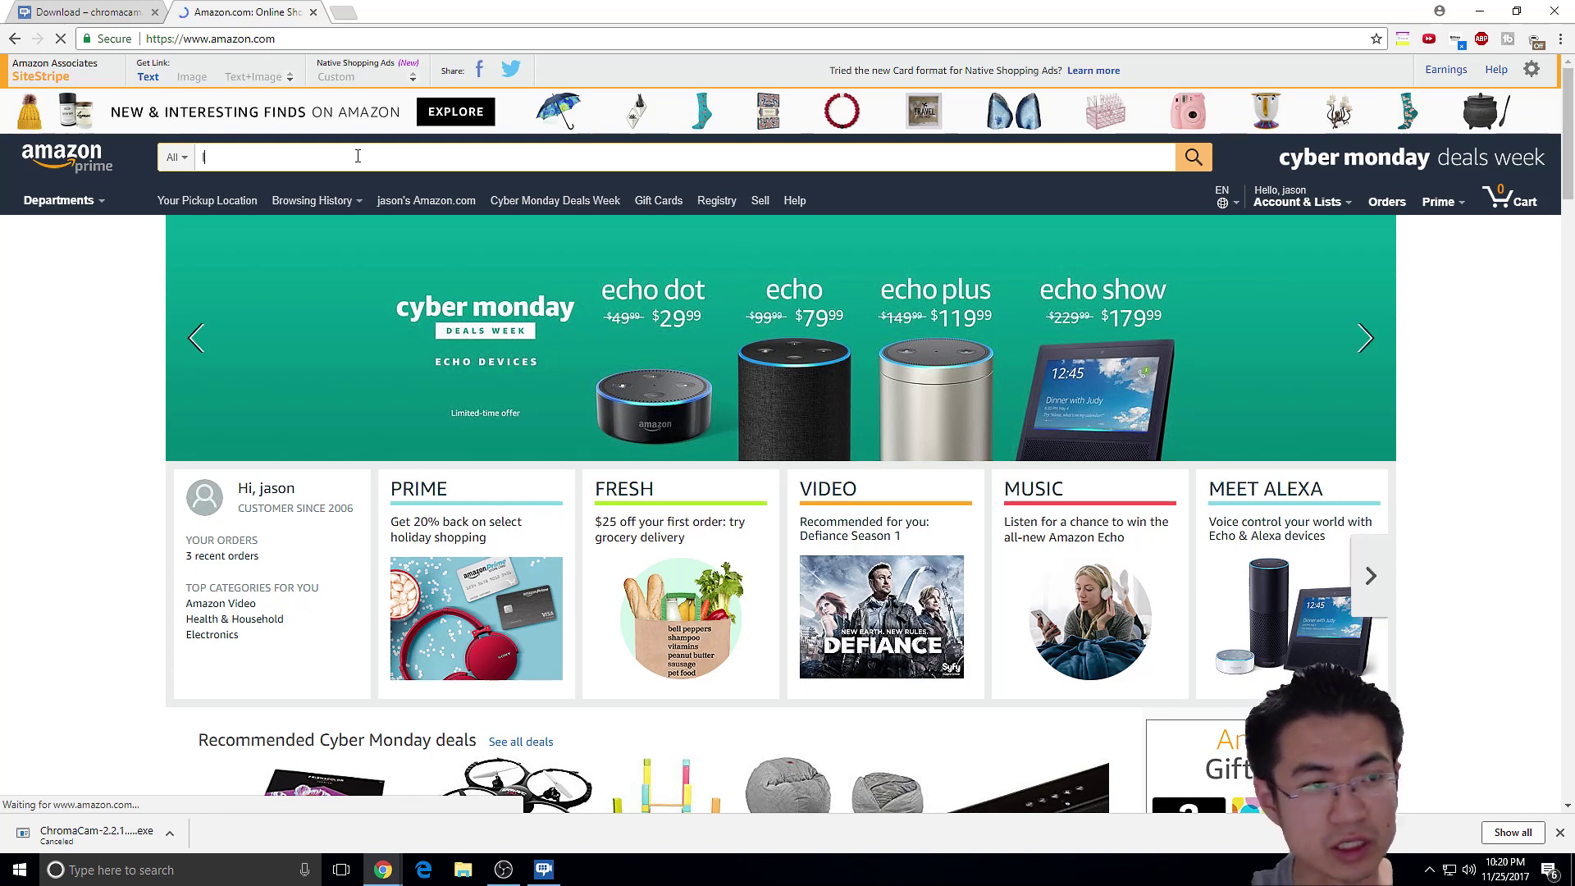
pyautogui.write('logitech c920')
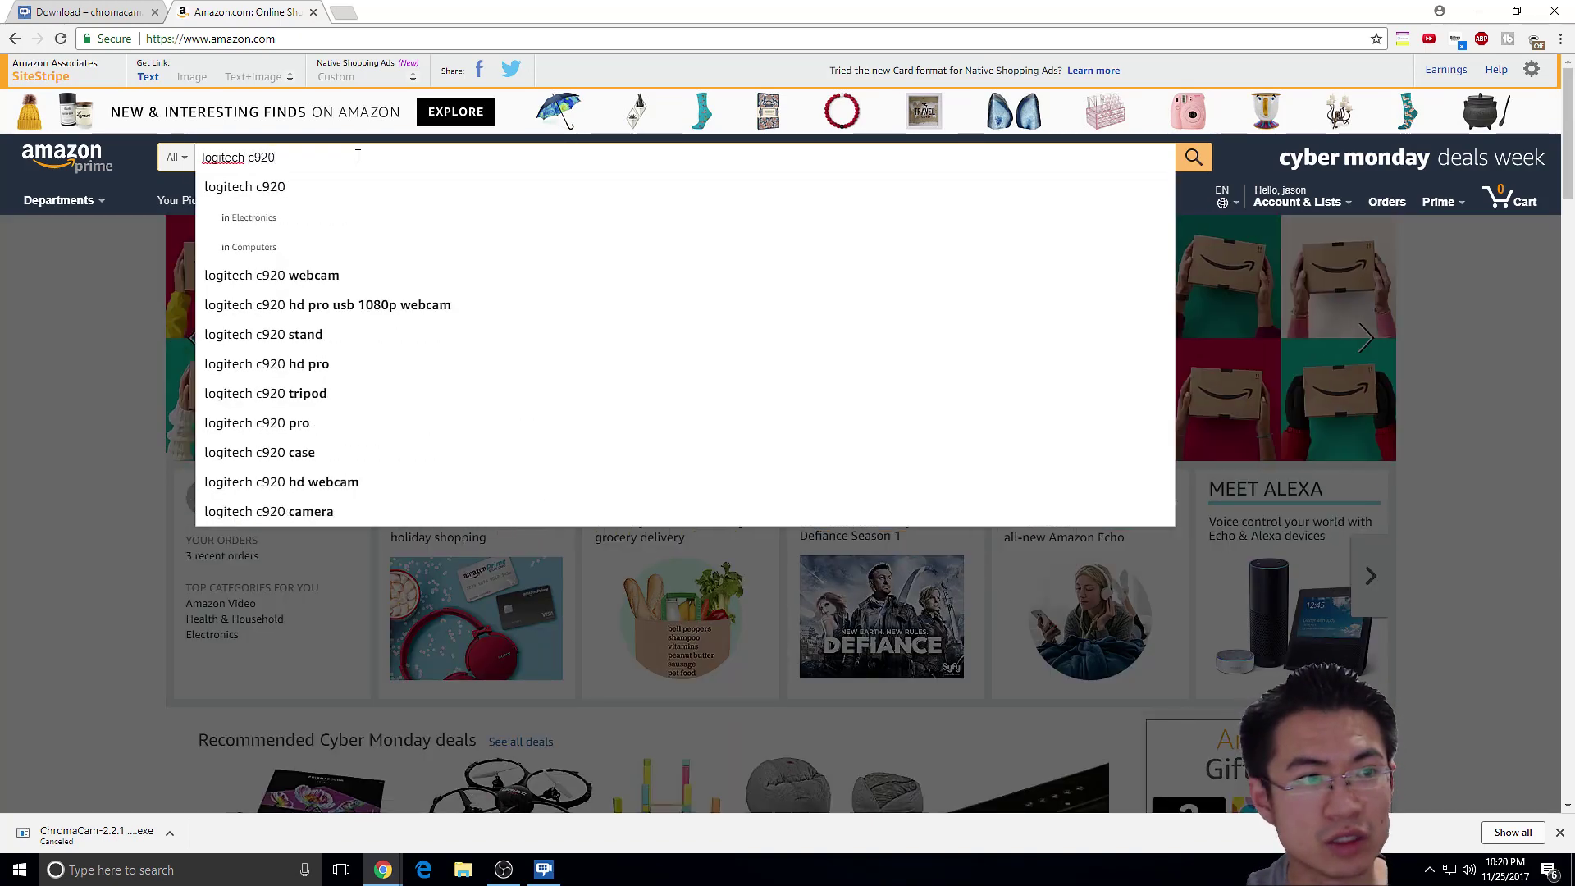
pyautogui.press('Return')
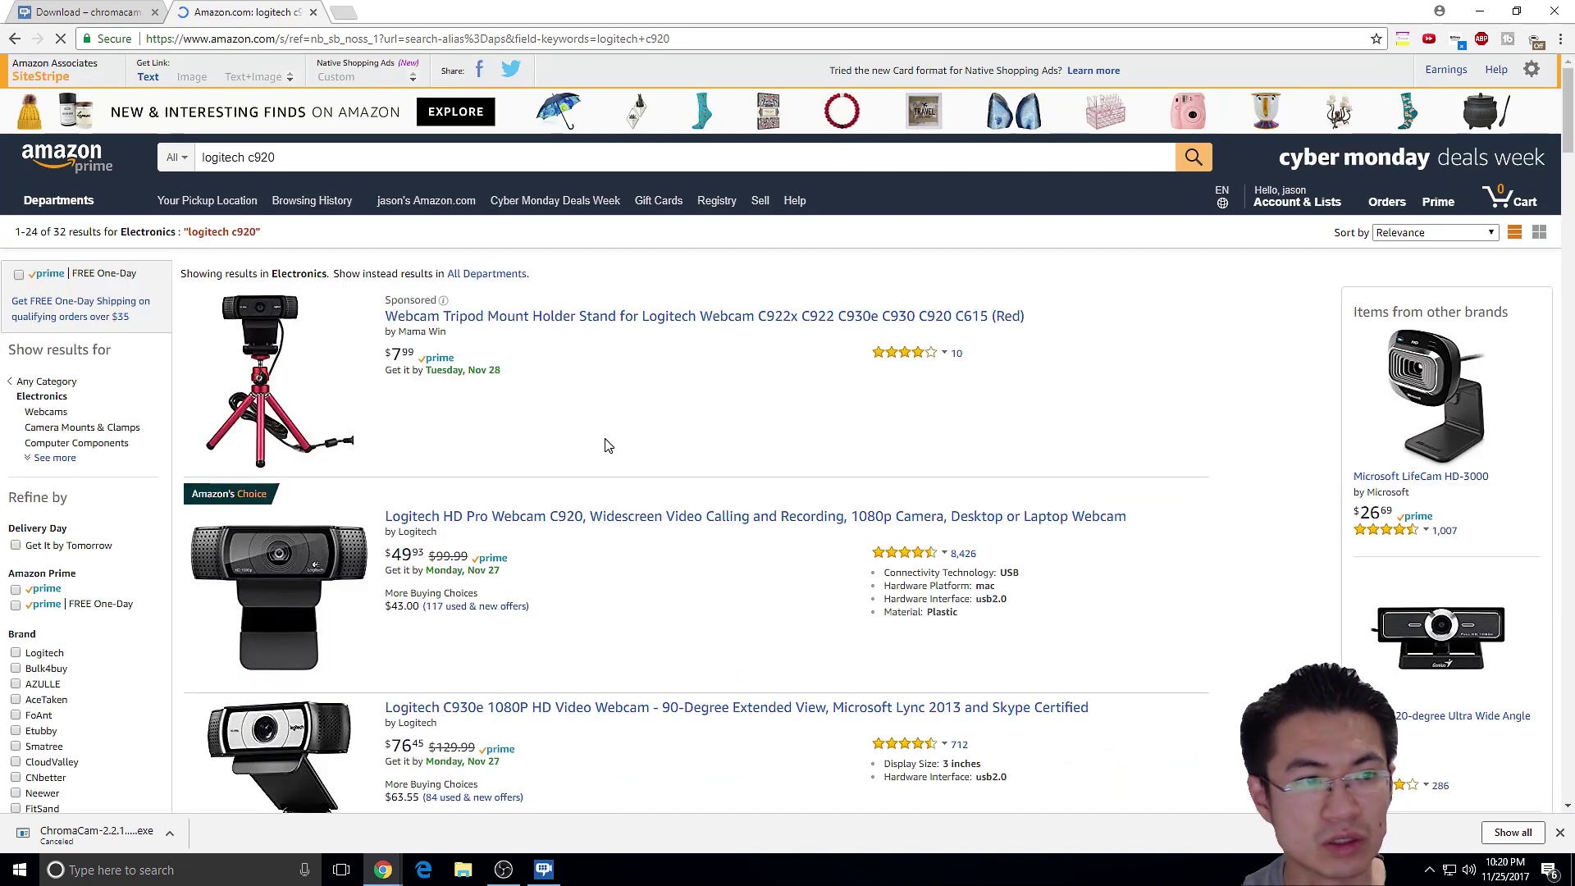
pyautogui.scroll(-2, 648, 476)
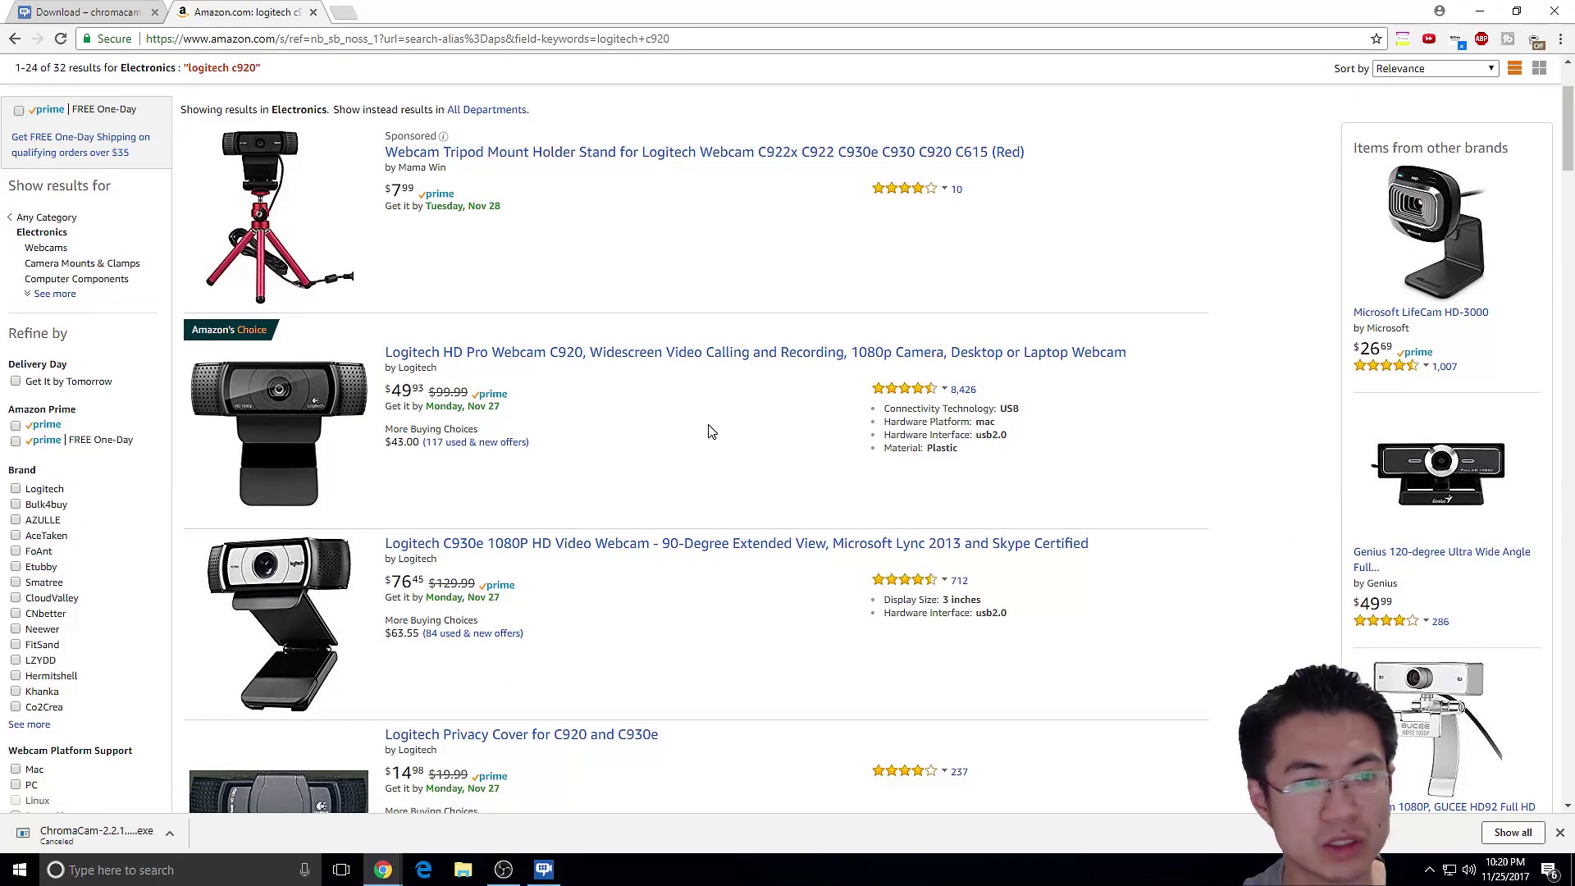
pyautogui.scroll(-1, 698, 467)
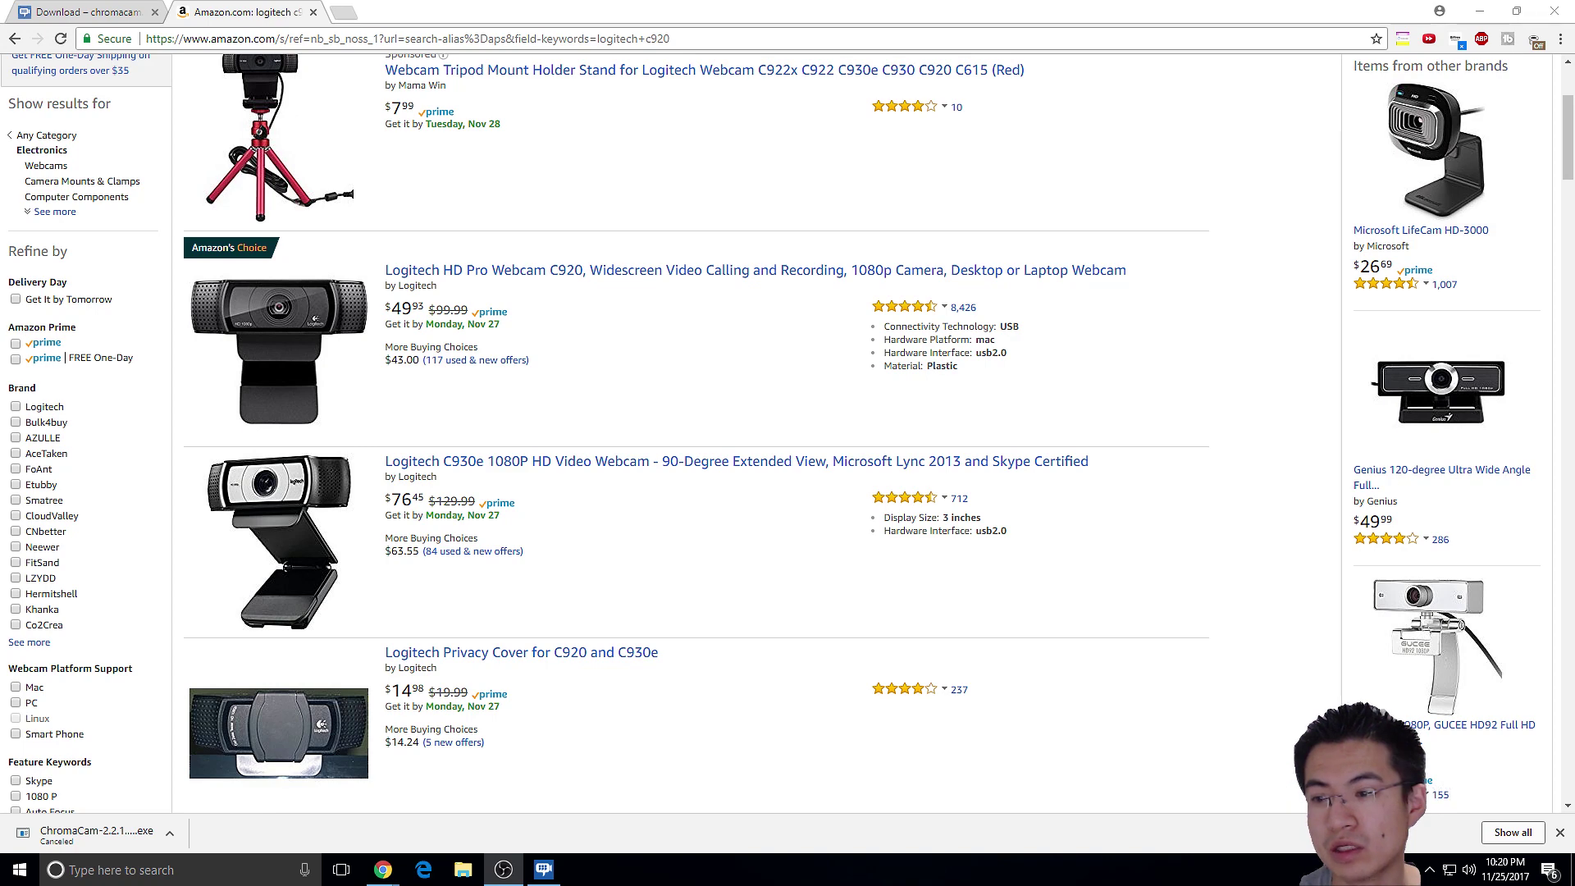
# - Bring the OBS window onto this screen, check the Display Capture source, and shrink the webcam overlay toward the preview's lower-right corner
pyautogui.moveTo(1574, 205); pyautogui.dragTo(955, 189)
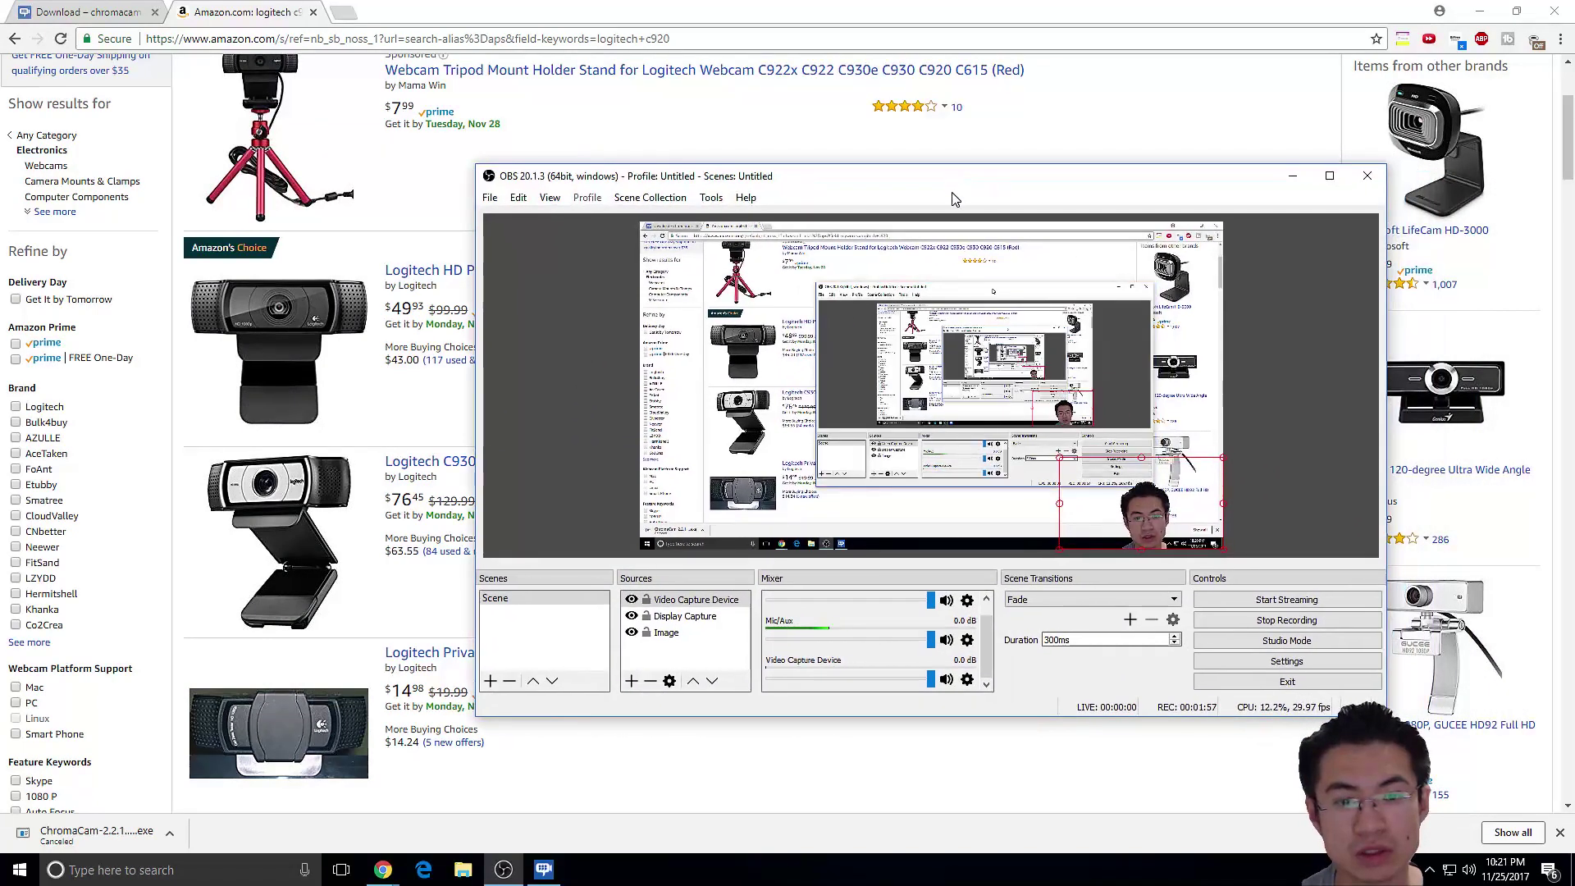
pyautogui.click(685, 617)
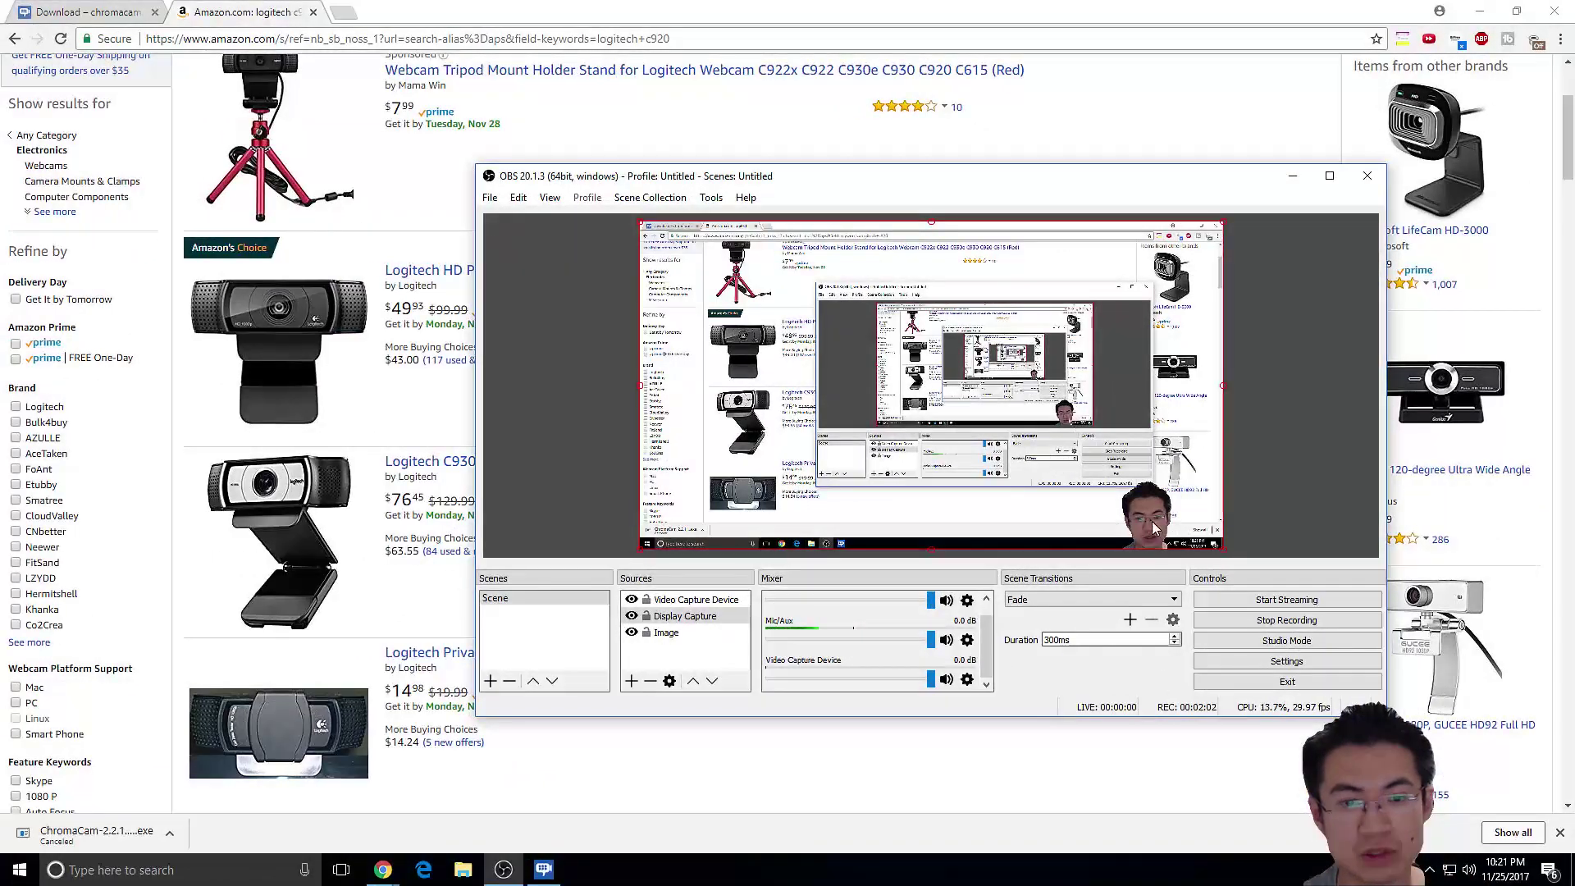
pyautogui.click(1179, 526)
pyautogui.moveTo(1059, 469); pyautogui.dragTo(1110, 508)
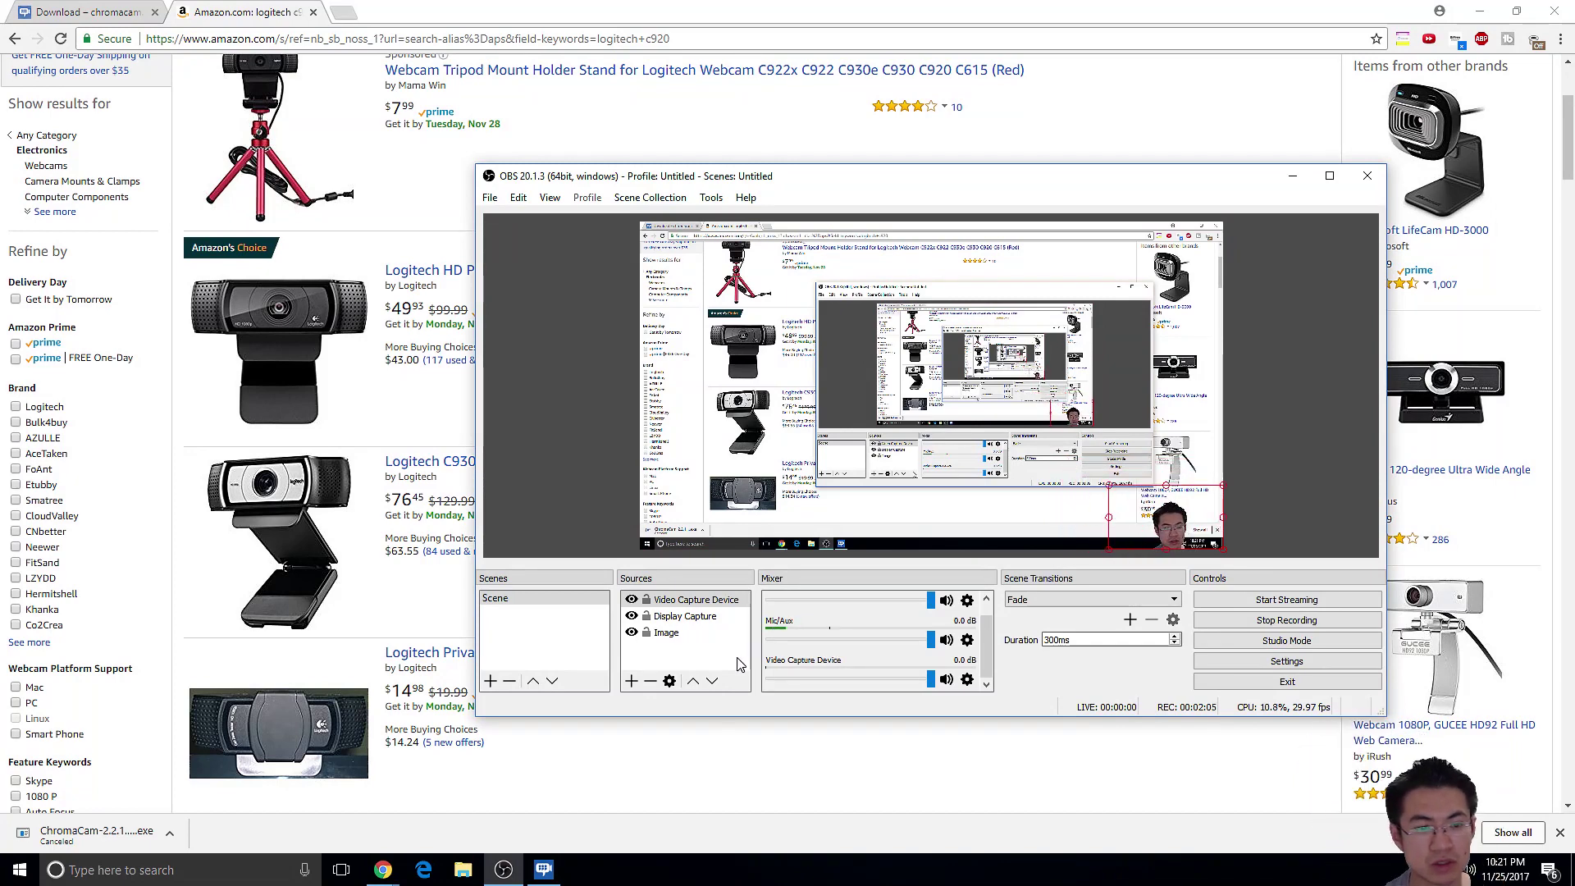
# - Choose ChromaCam as the device in the Video Capture Device properties and enlarge the webcam overlay in the preview
pyautogui.click(670, 682)
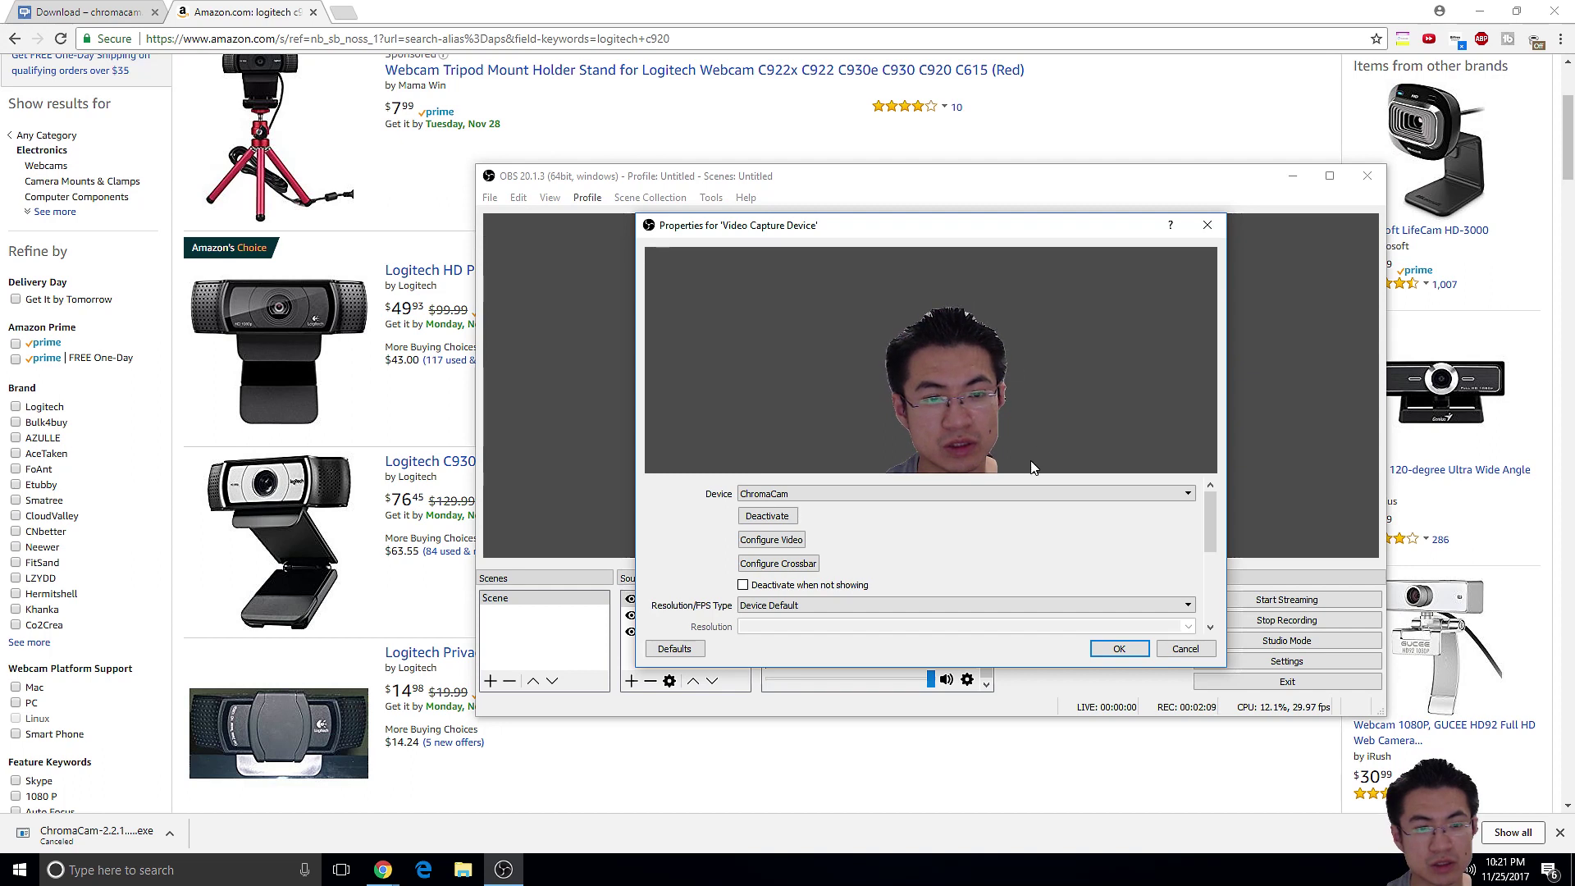
pyautogui.click(902, 493)
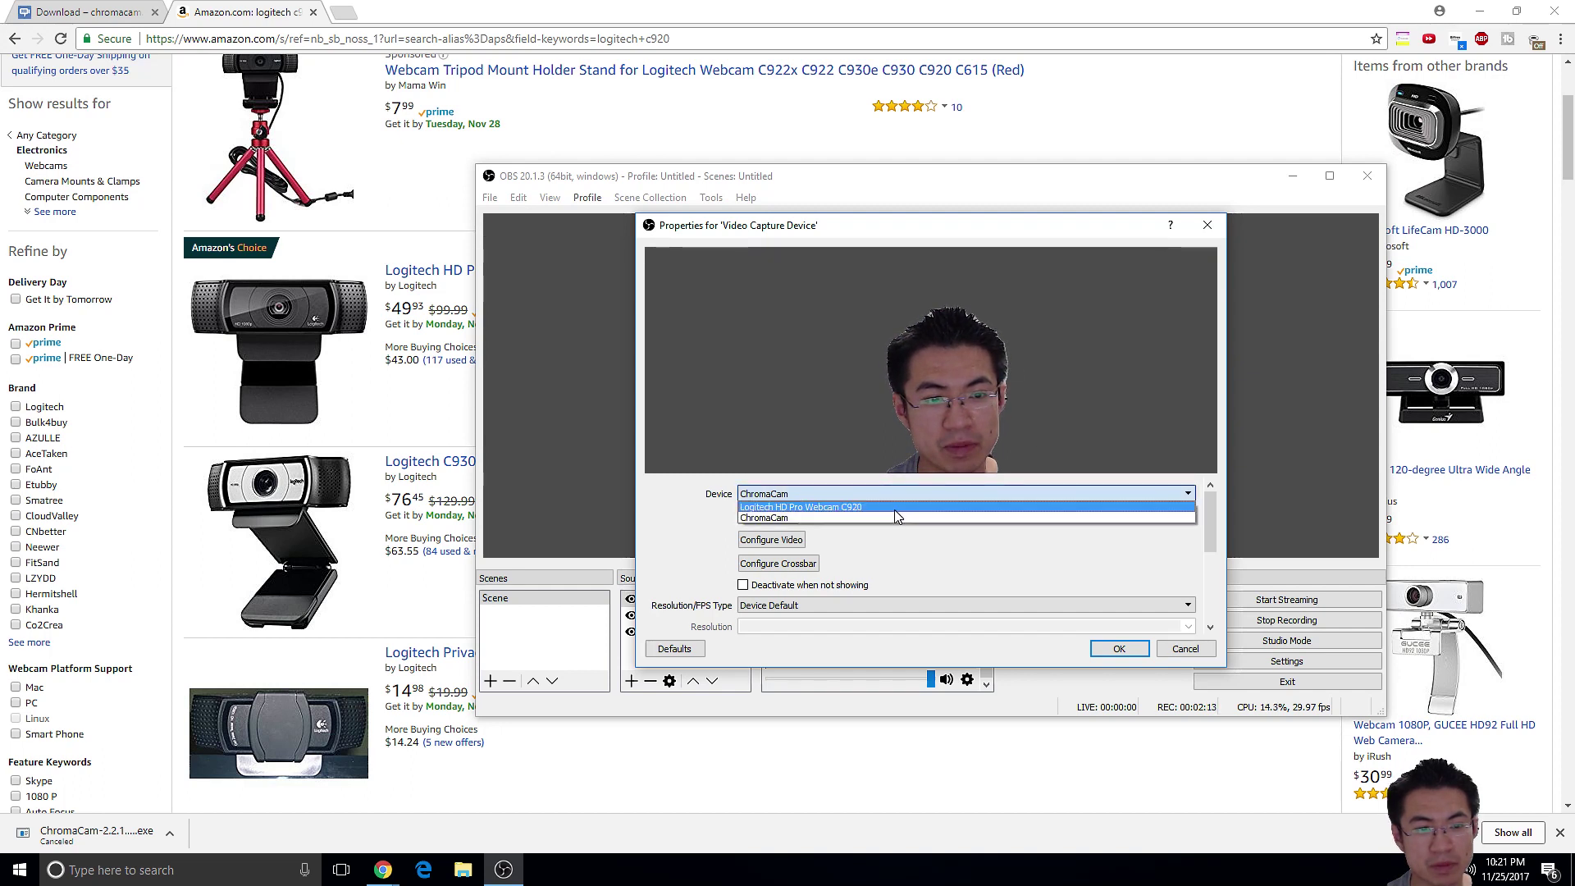
pyautogui.click(894, 515)
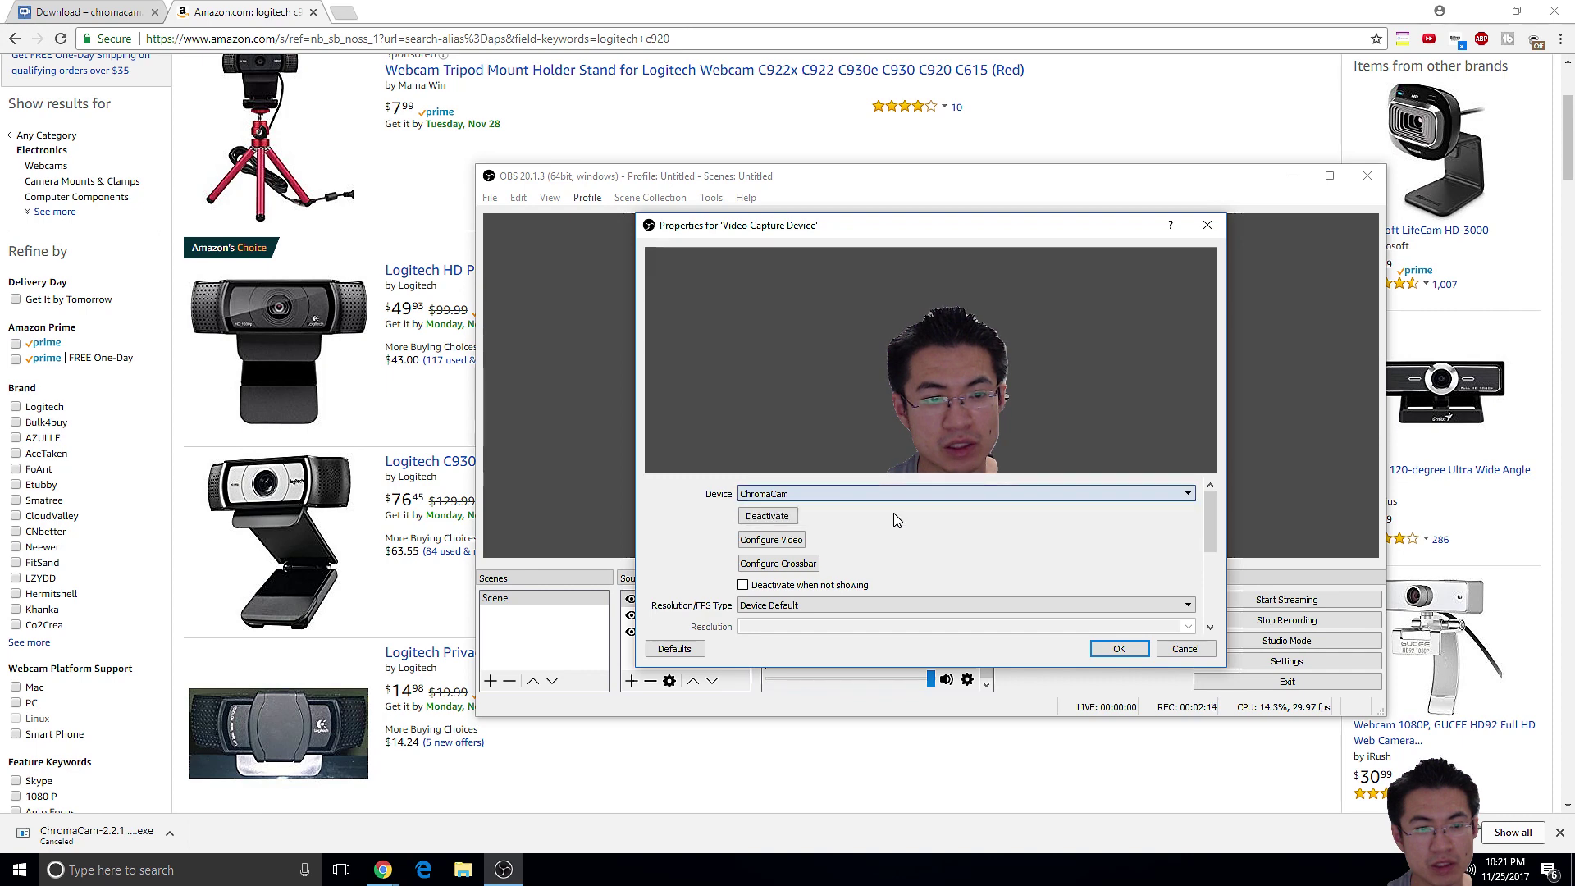
pyautogui.click(1119, 648)
pyautogui.moveTo(1110, 487); pyautogui.dragTo(1061, 458)
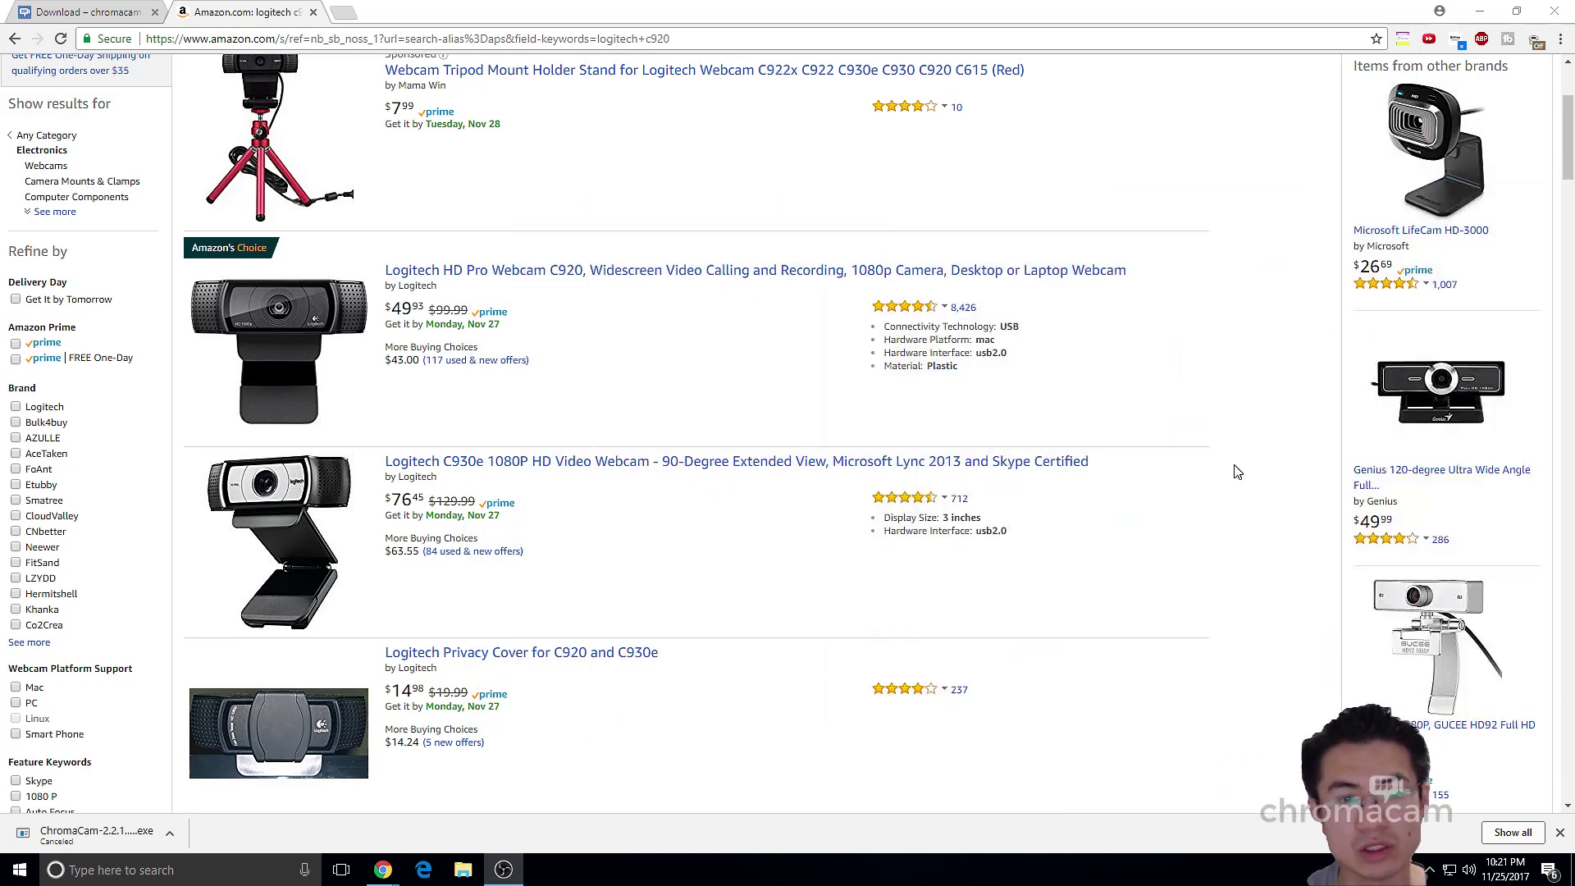
# - Switch back to Chrome and change the Amazon search to "logitech c922", viewing the webcam results
pyautogui.scroll(3, 1185, 418)
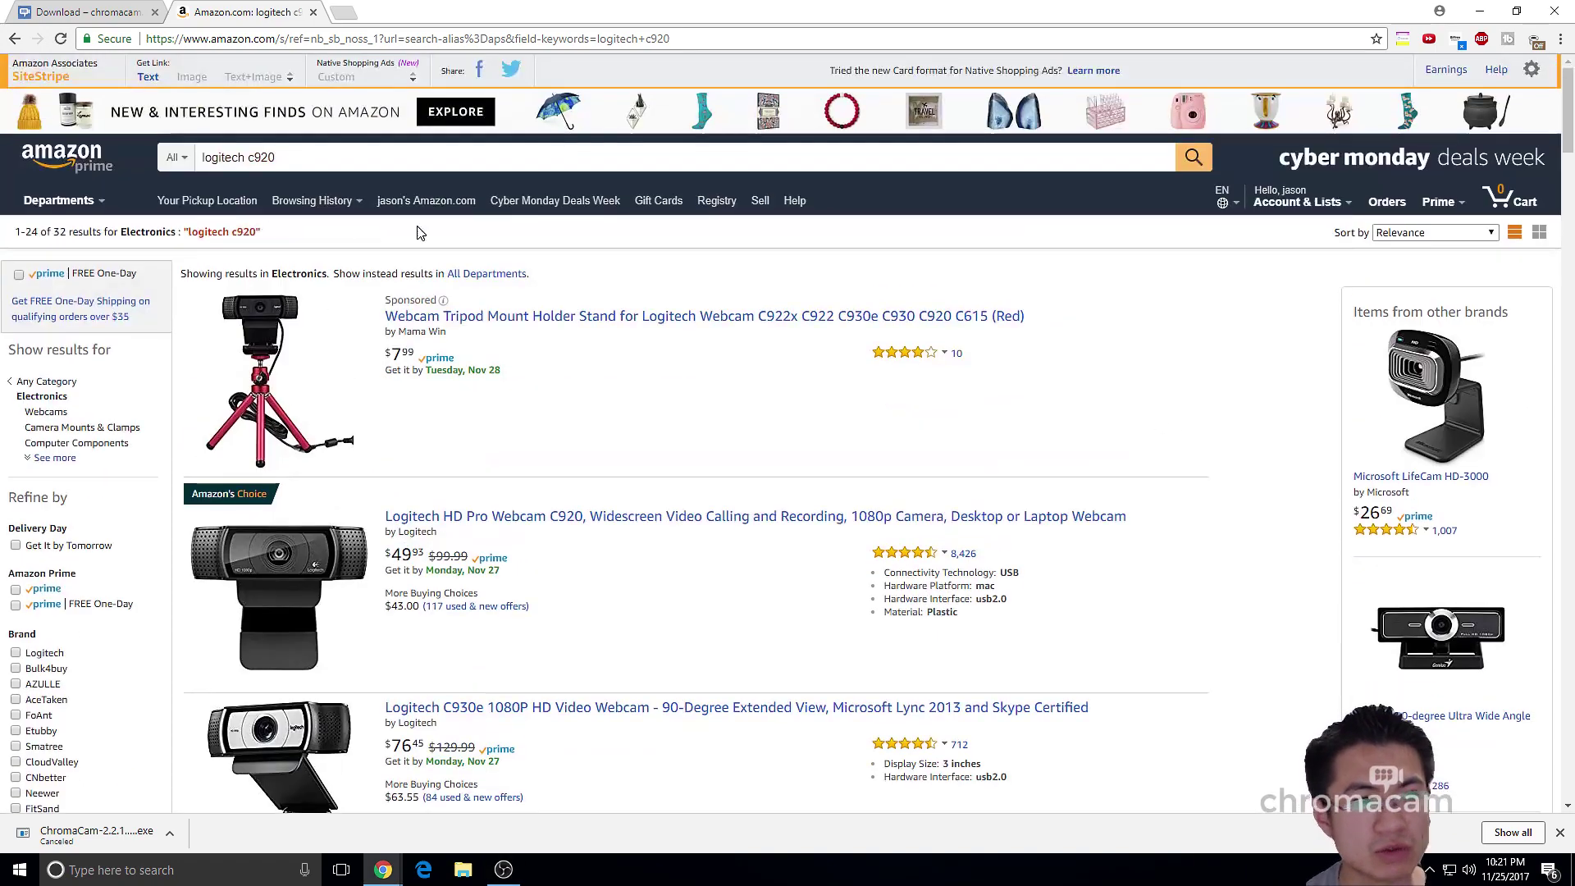
pyautogui.click(345, 162)
pyautogui.press('BackSpace')
pyautogui.write('2')
pyautogui.press('Return')
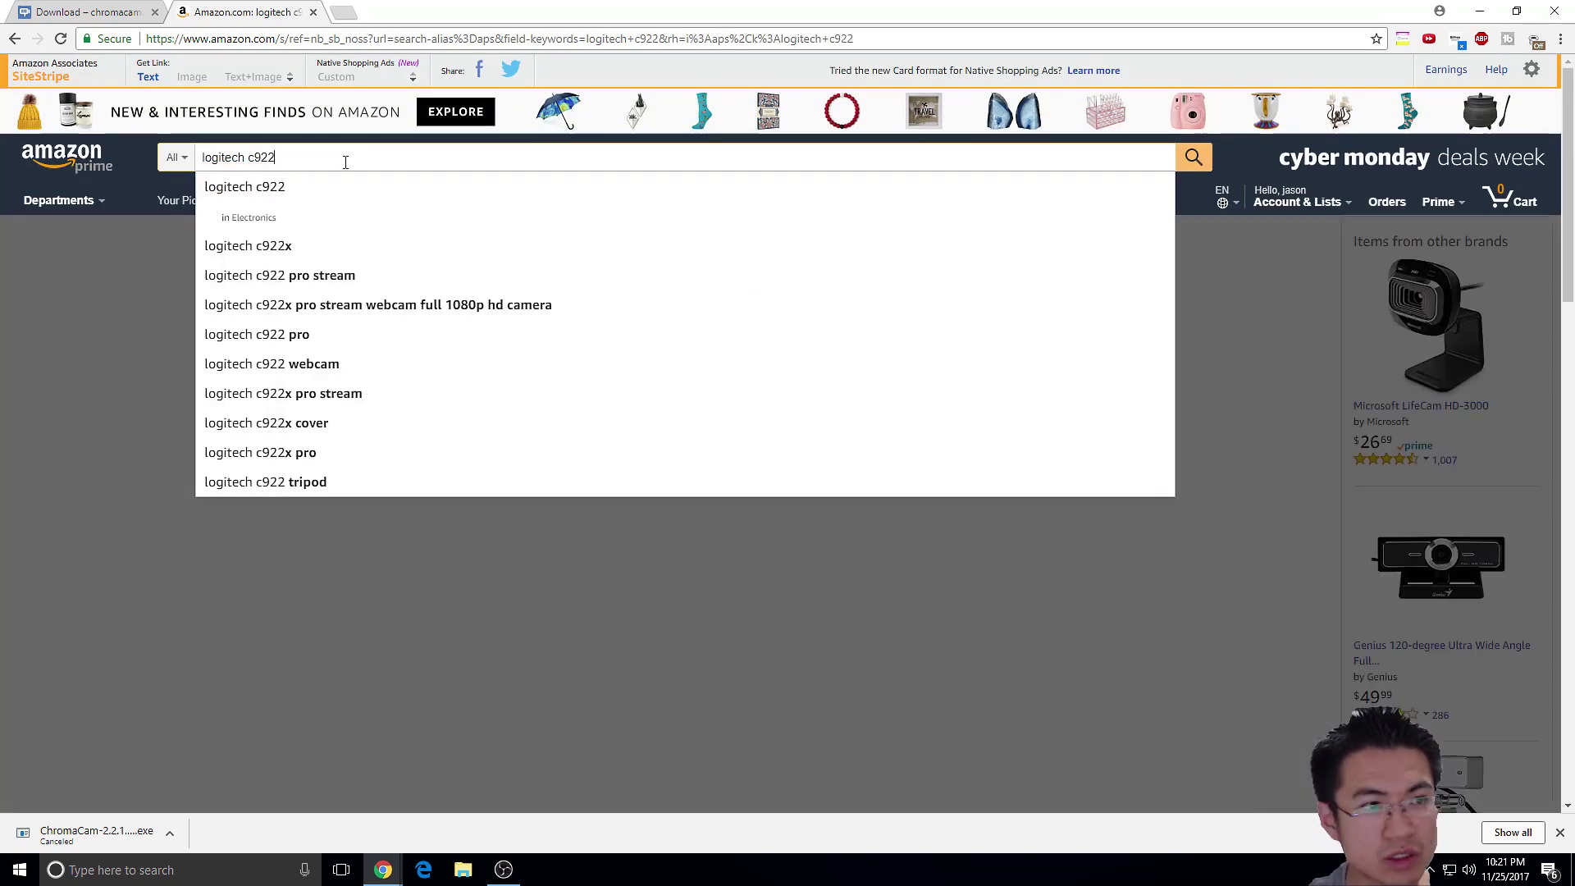
pyautogui.scroll(-3, 767, 608)
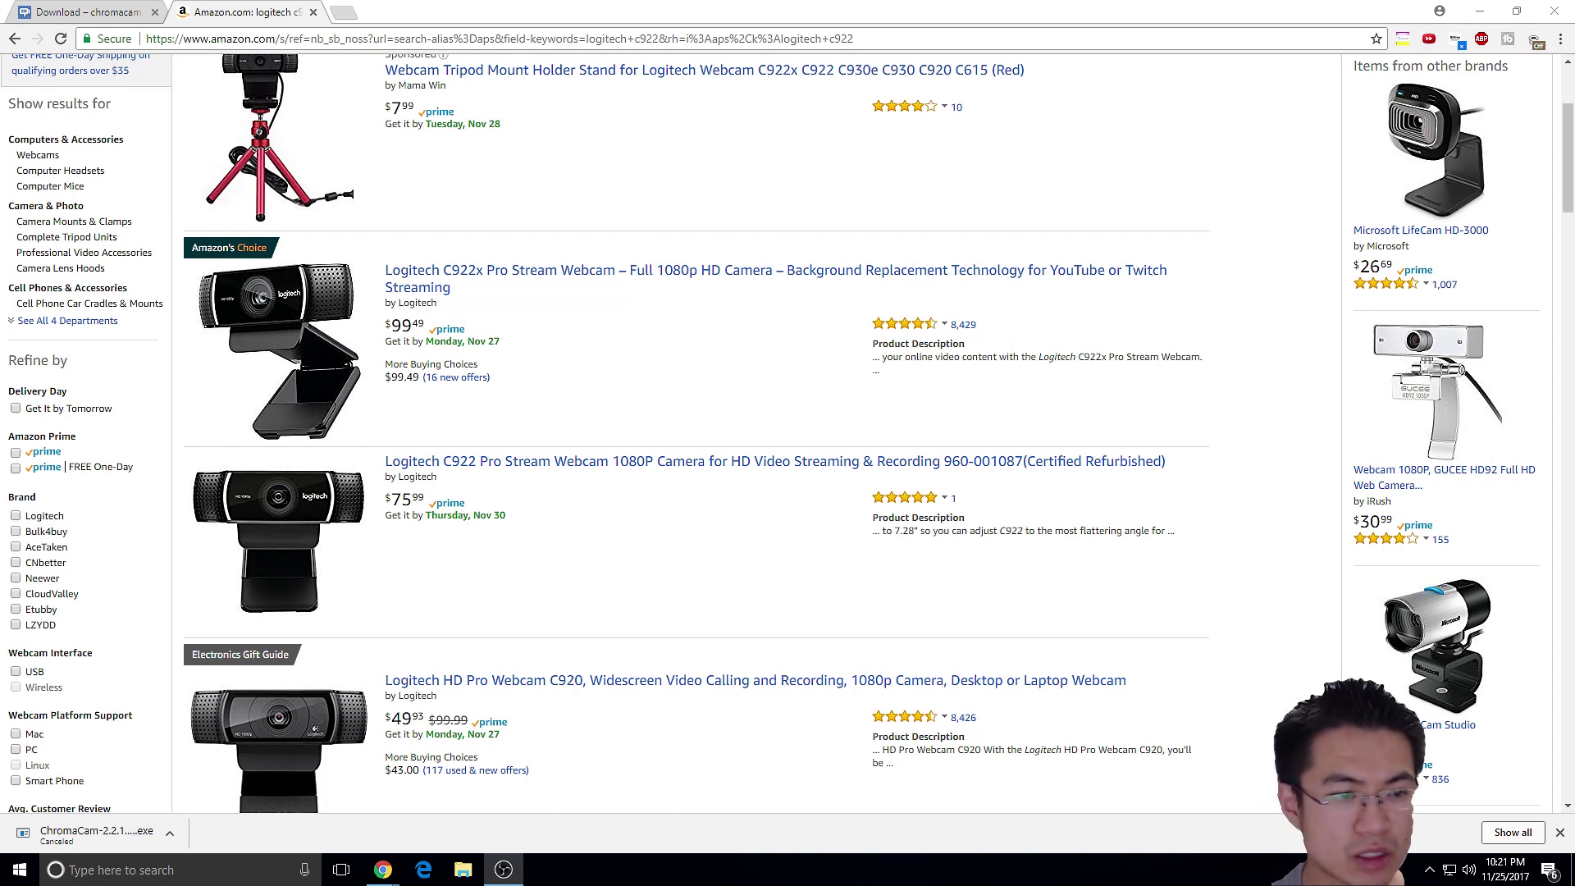
# - Close the browser's download bar and review the C922 webcam listings
pyautogui.click(1560, 832)
pyautogui.scroll(3, 1020, 633)
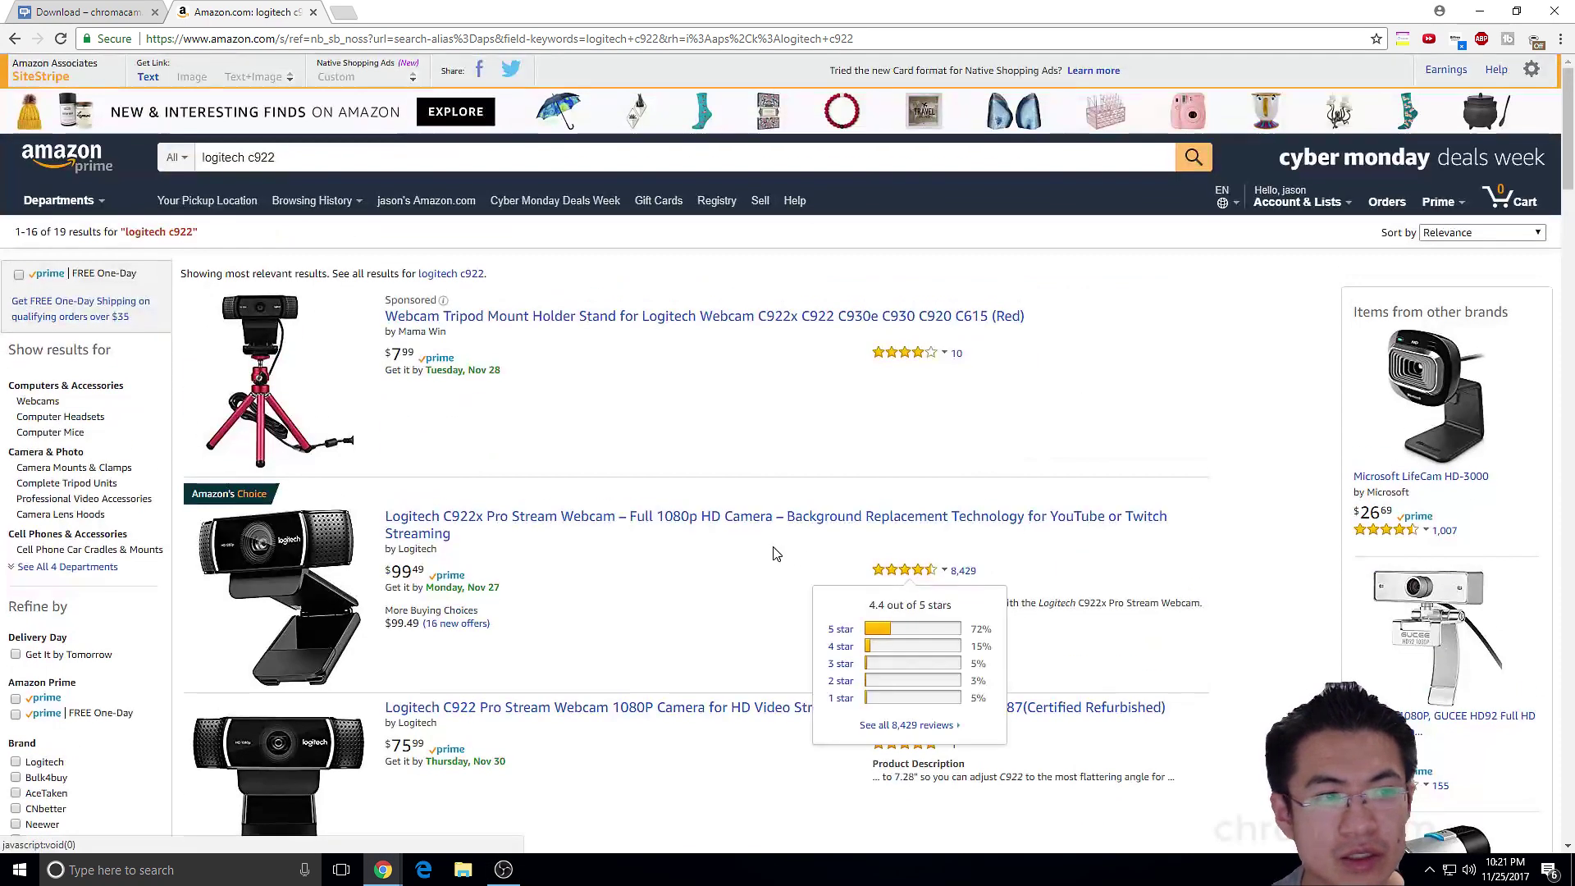
pyautogui.scroll(-1, 756, 589)
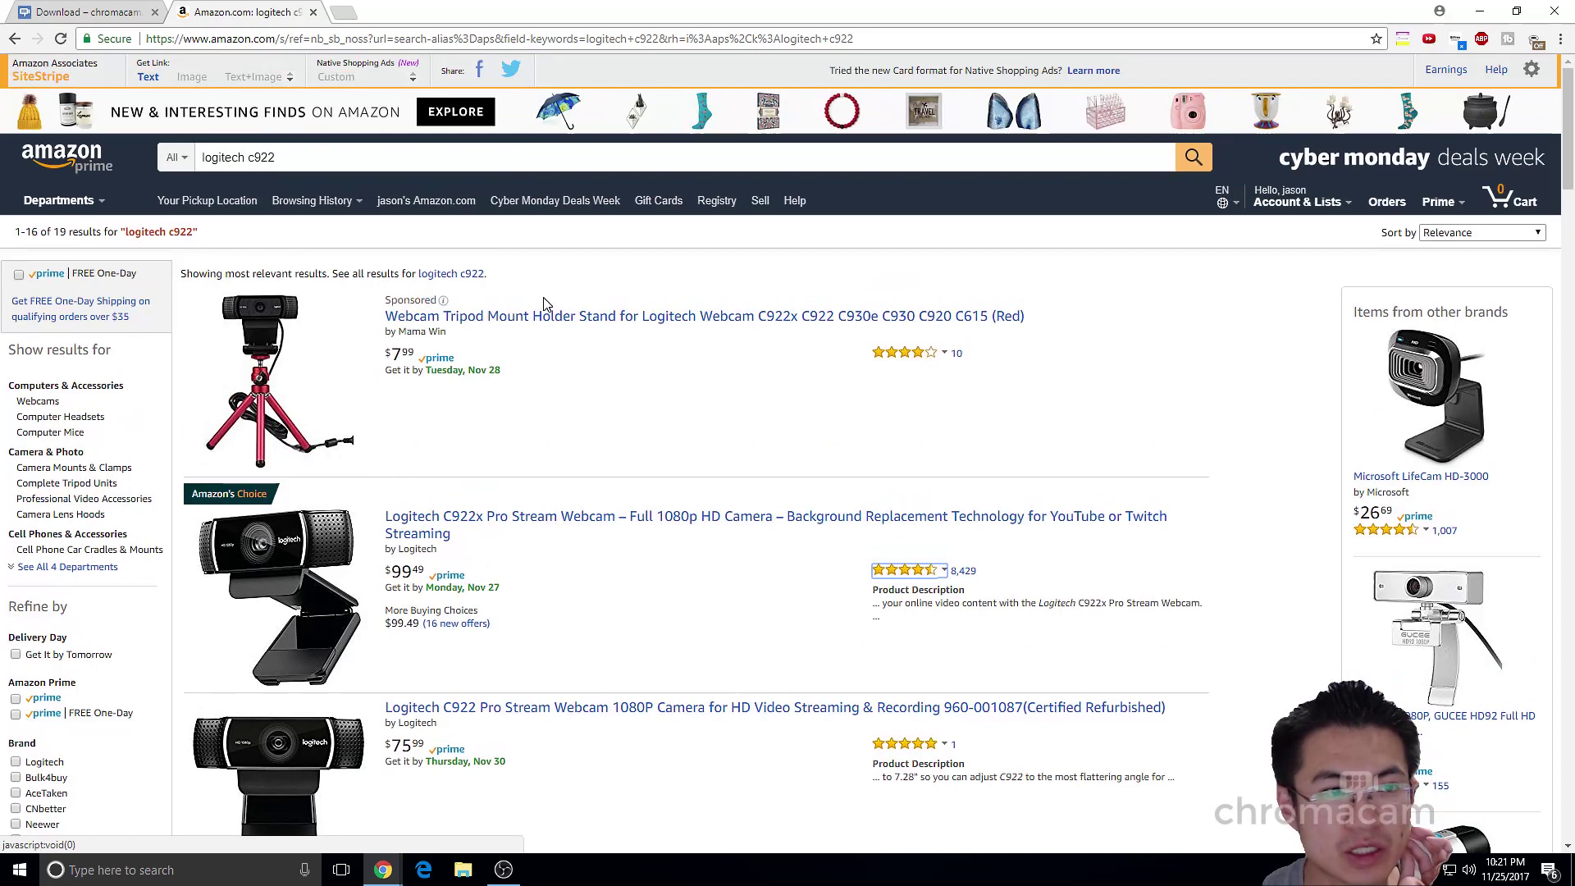
pyautogui.scroll(1, 746, 499)
# - Change the Amazon search to "logitech c940" and run it
pyautogui.click(351, 161)
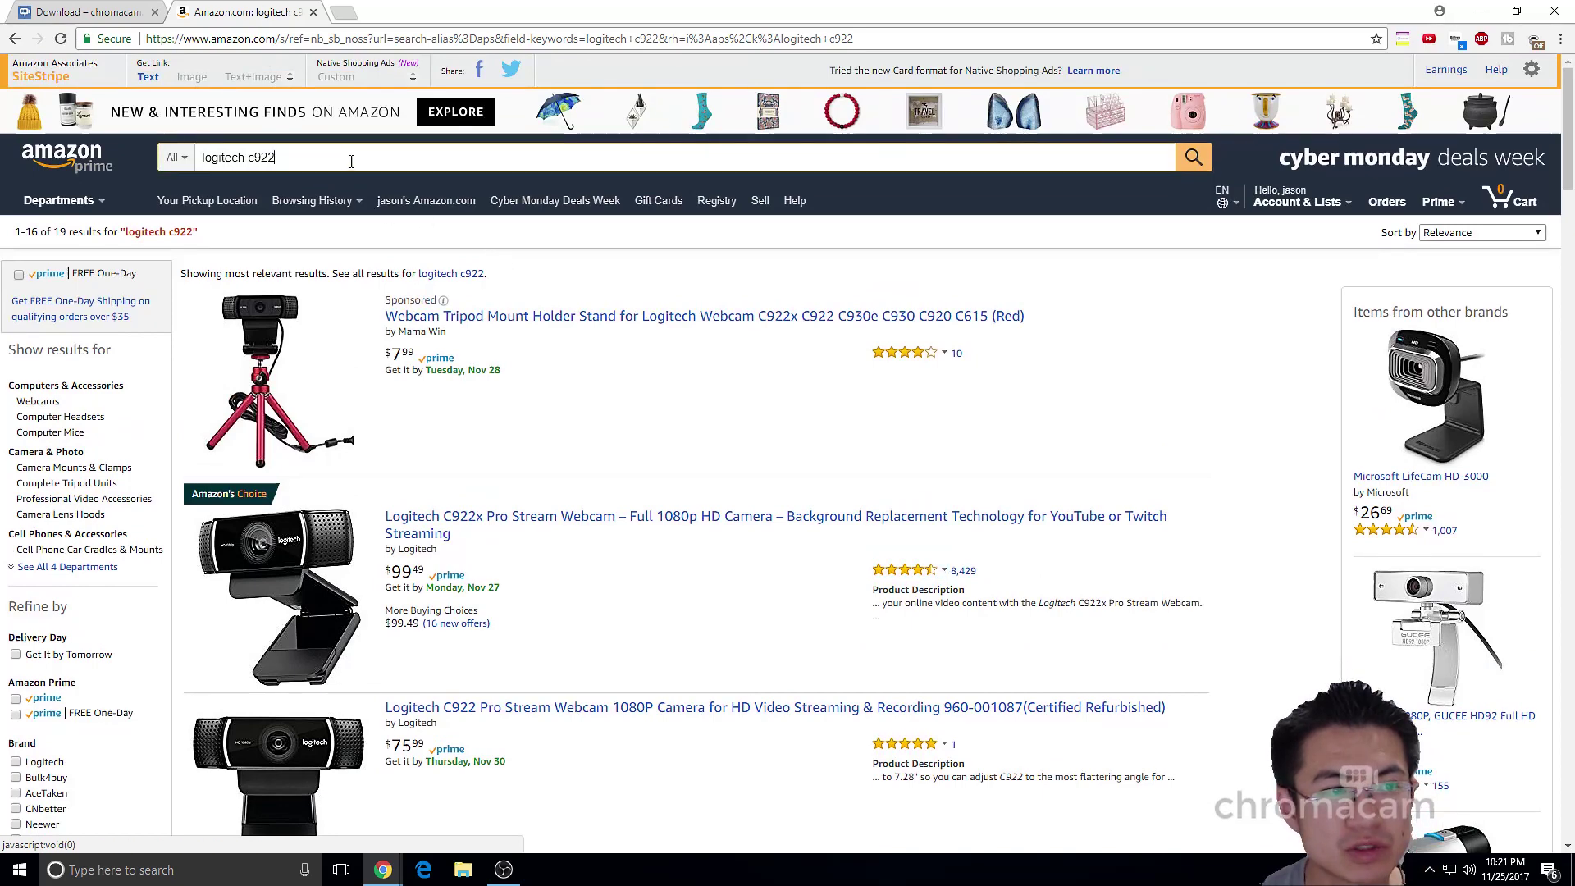
pyautogui.press('BackSpace')
pyautogui.press('BackSpace')
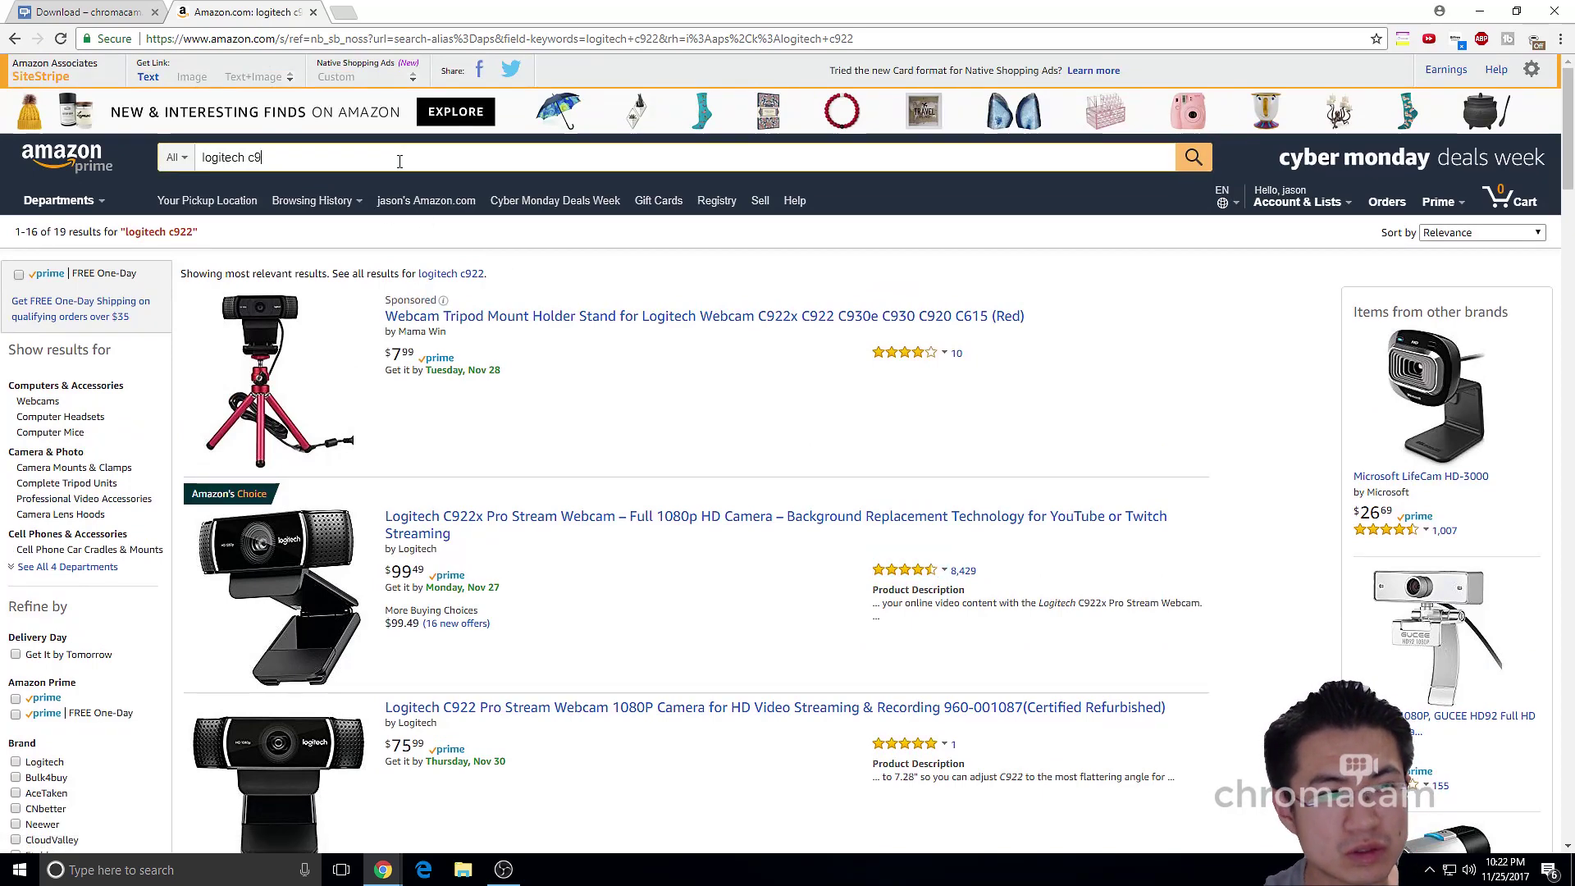
pyautogui.write('40')
pyautogui.press('Return')
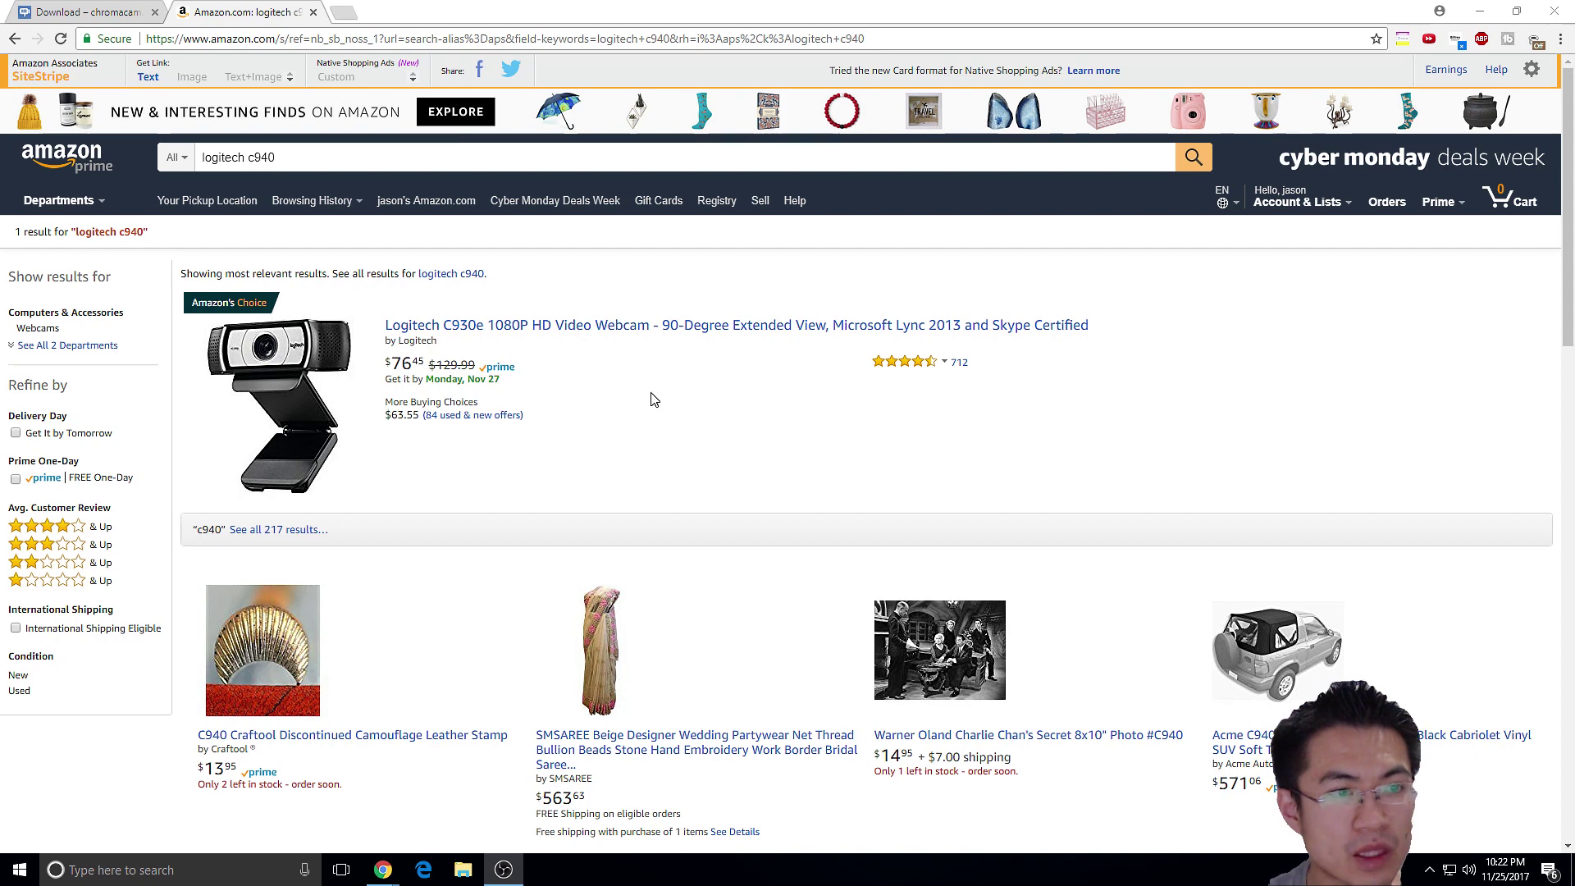
# - Search Amazon for "logitech c930" in place of the c940 model
pyautogui.click(309, 158)
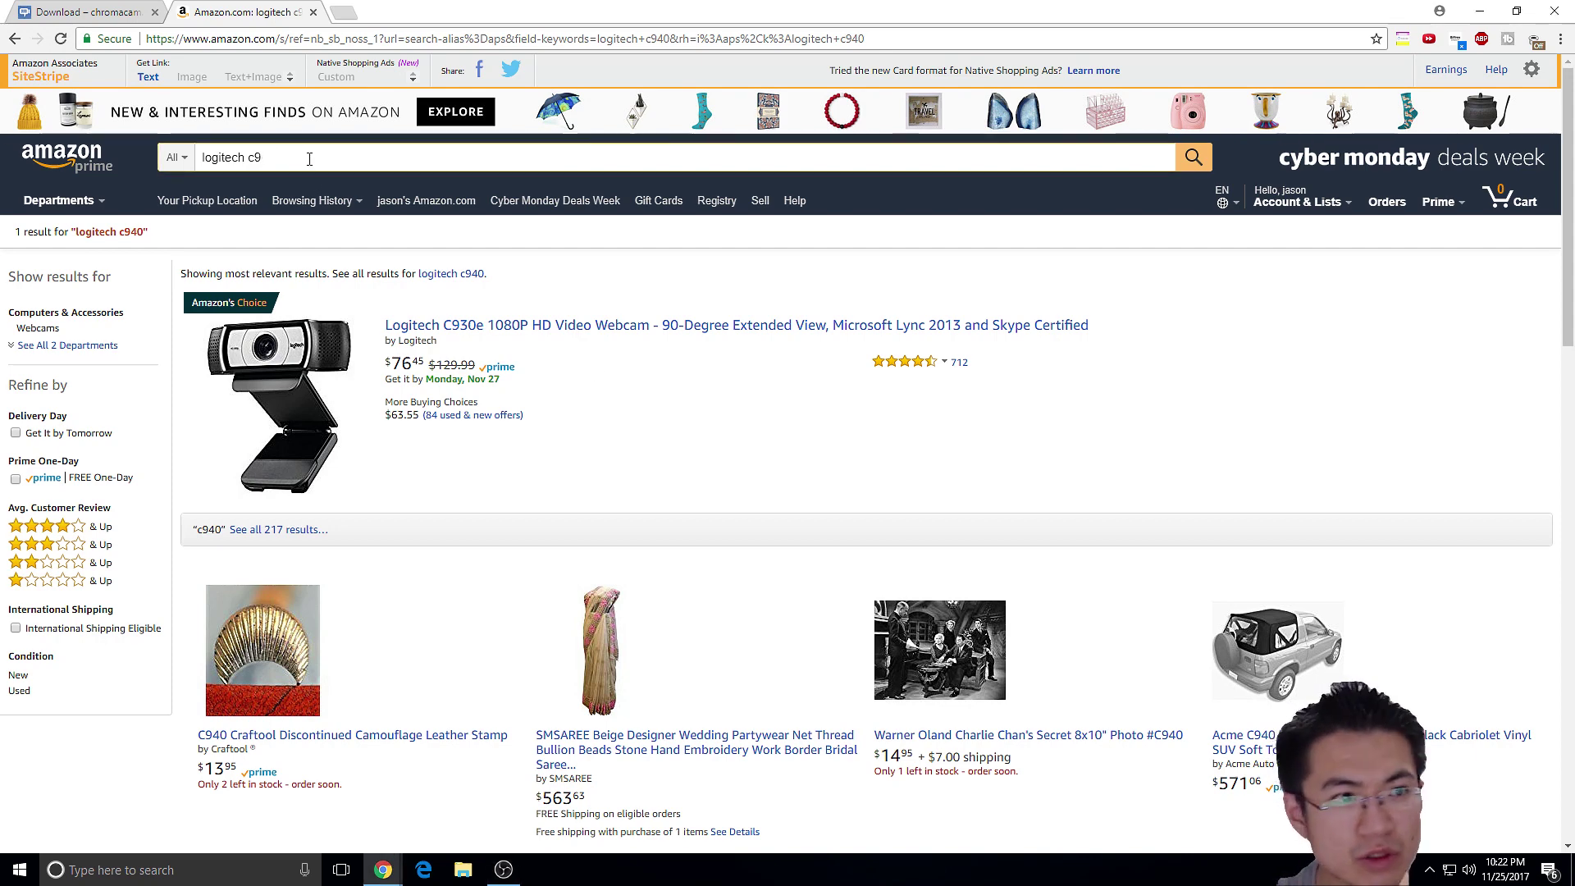
pyautogui.press('BackSpace')
pyautogui.press('BackSpace')
pyautogui.write('30')
pyautogui.press('Return')
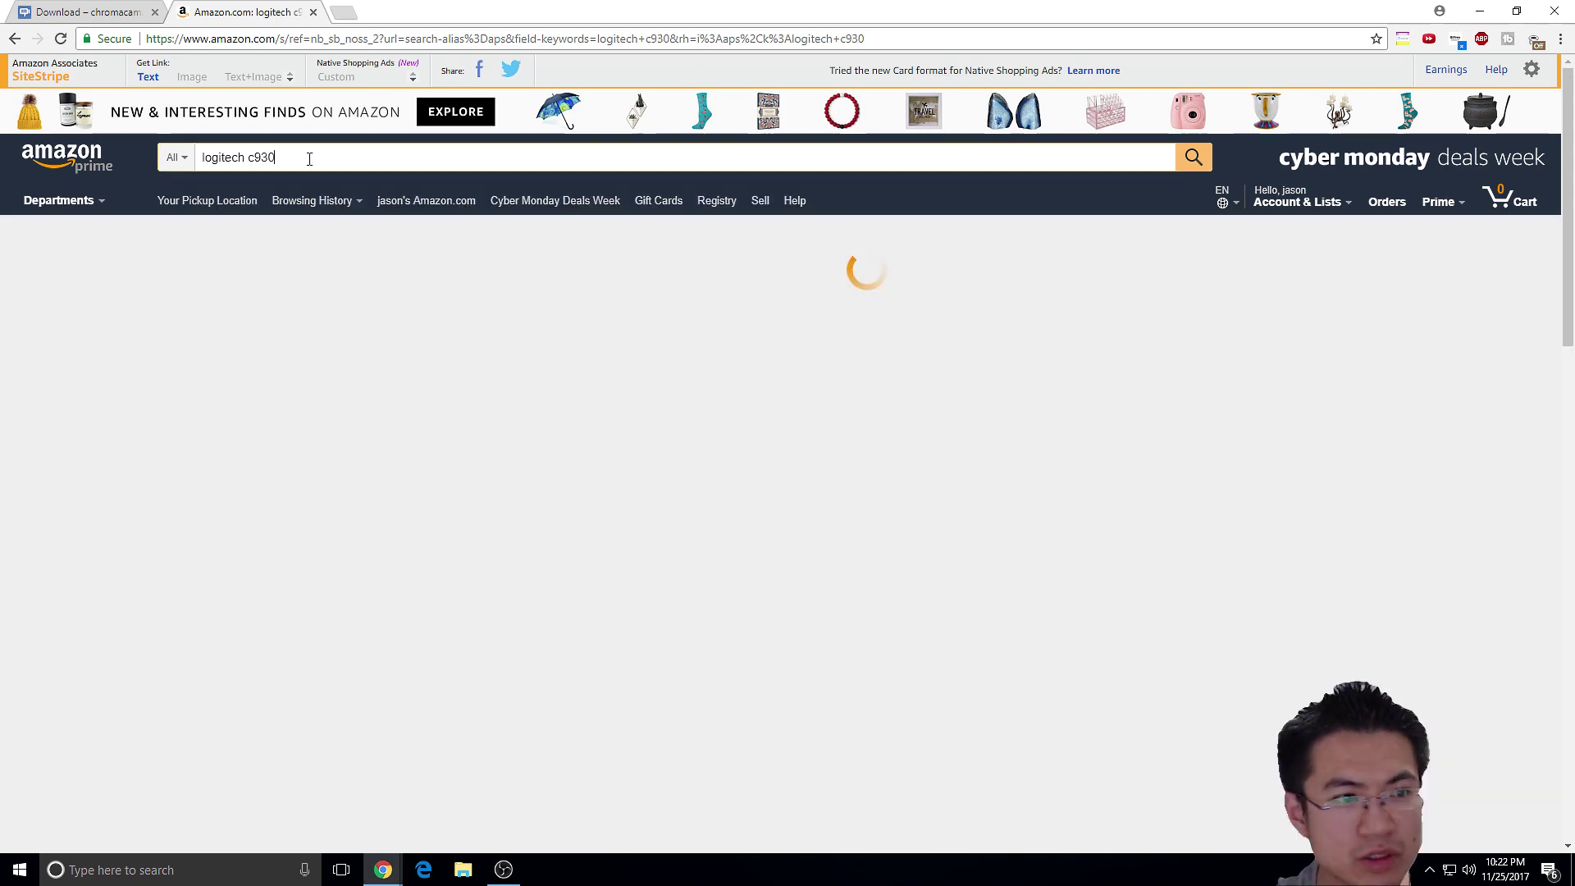
# - Open the Logitech C930e 1080P HD Video Webcam listing and review its price and feature details
pyautogui.scroll(-1, 752, 607)
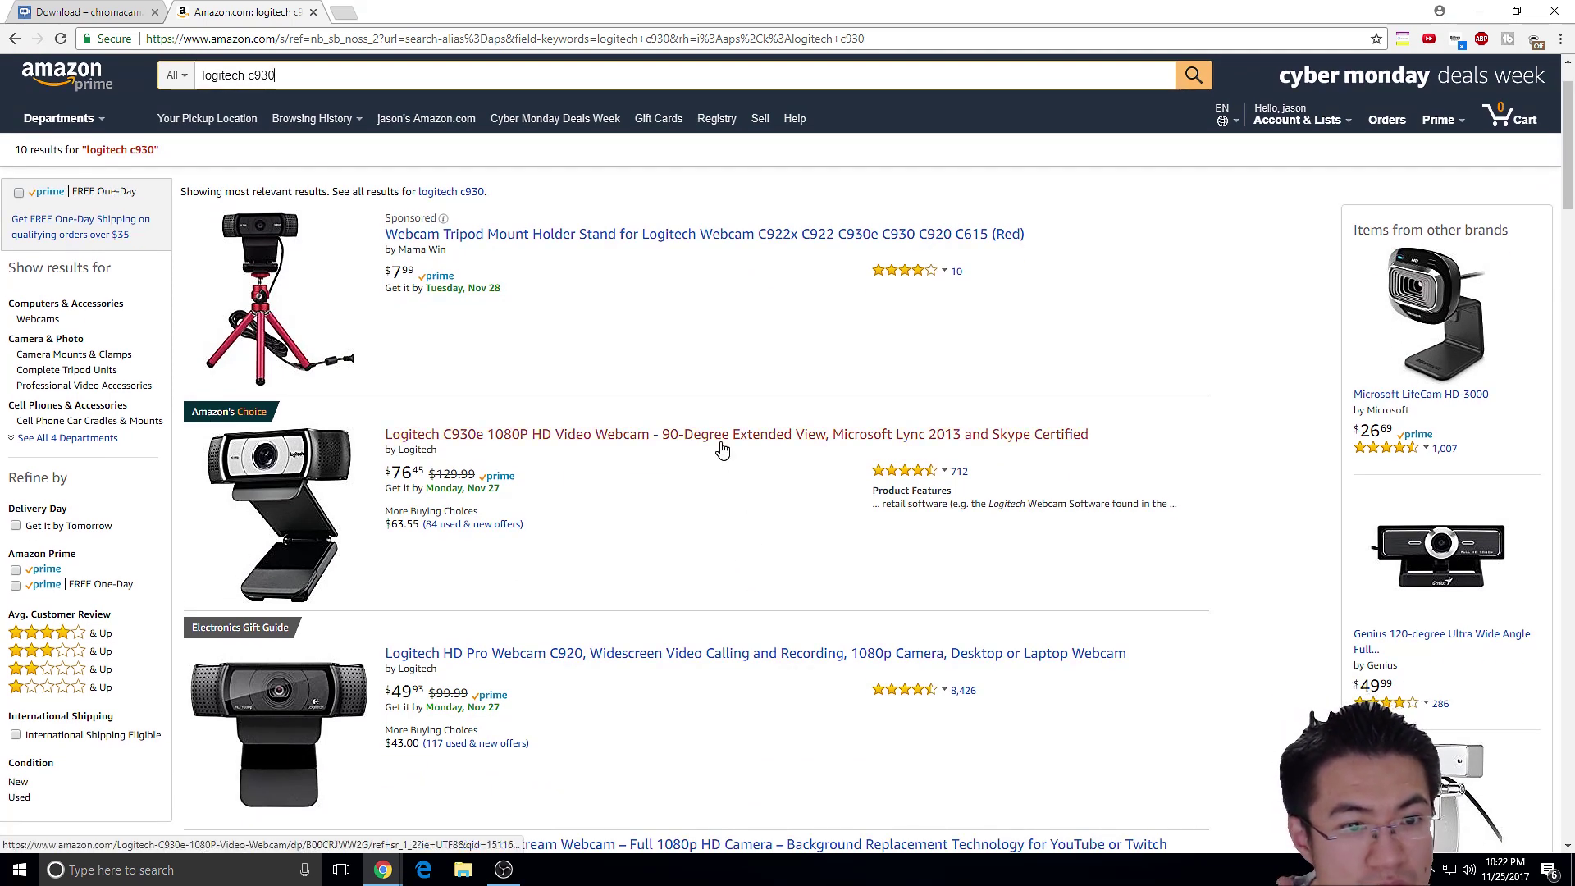
pyautogui.moveTo(877, 459)
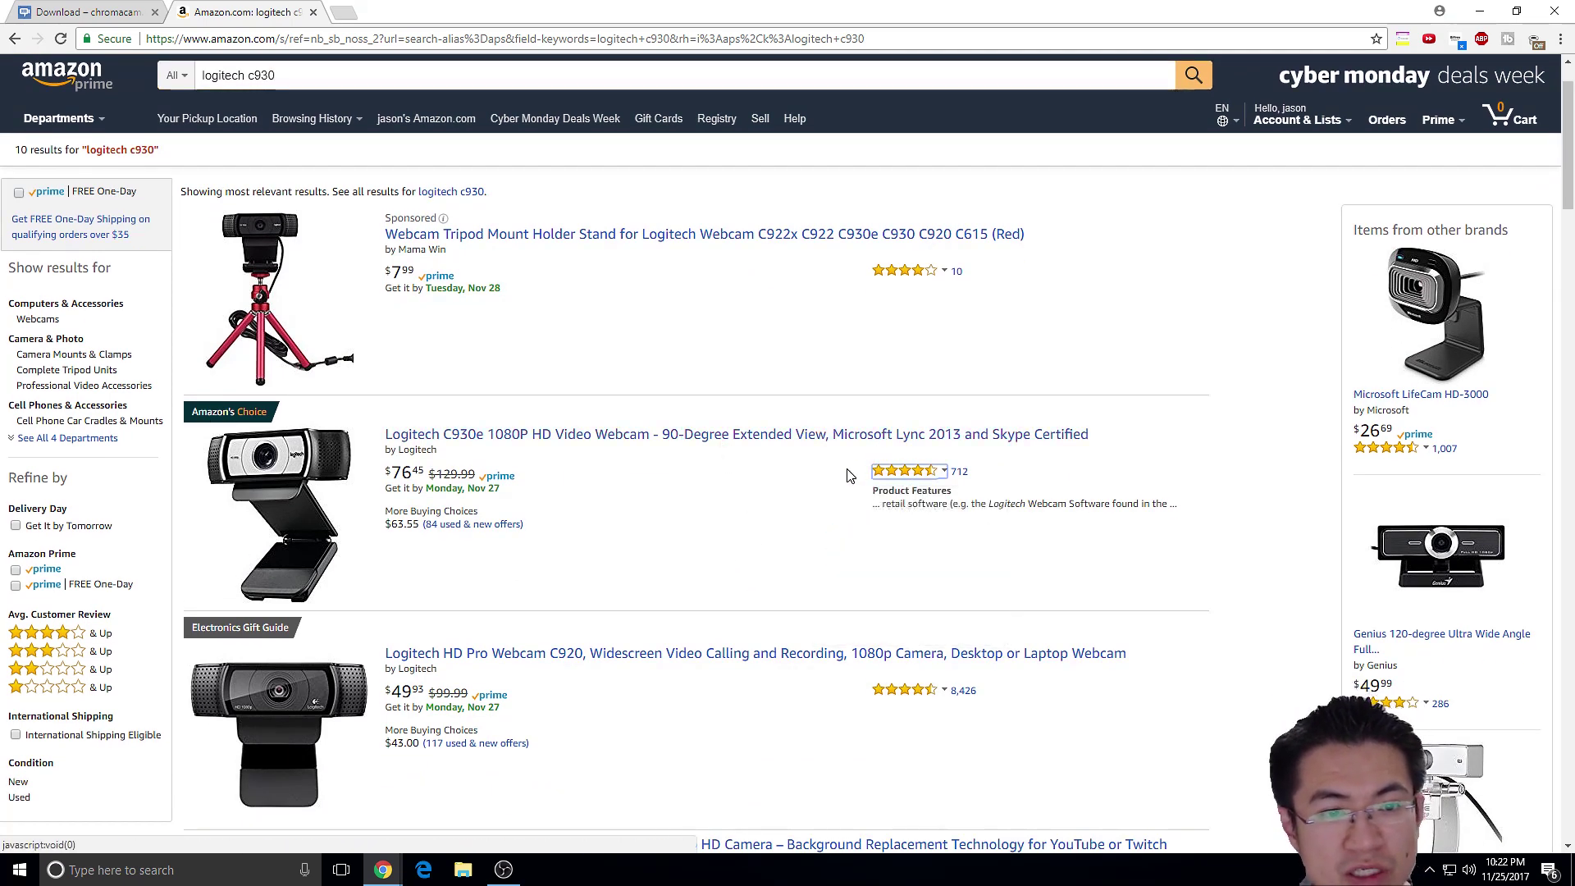
pyautogui.click(802, 437)
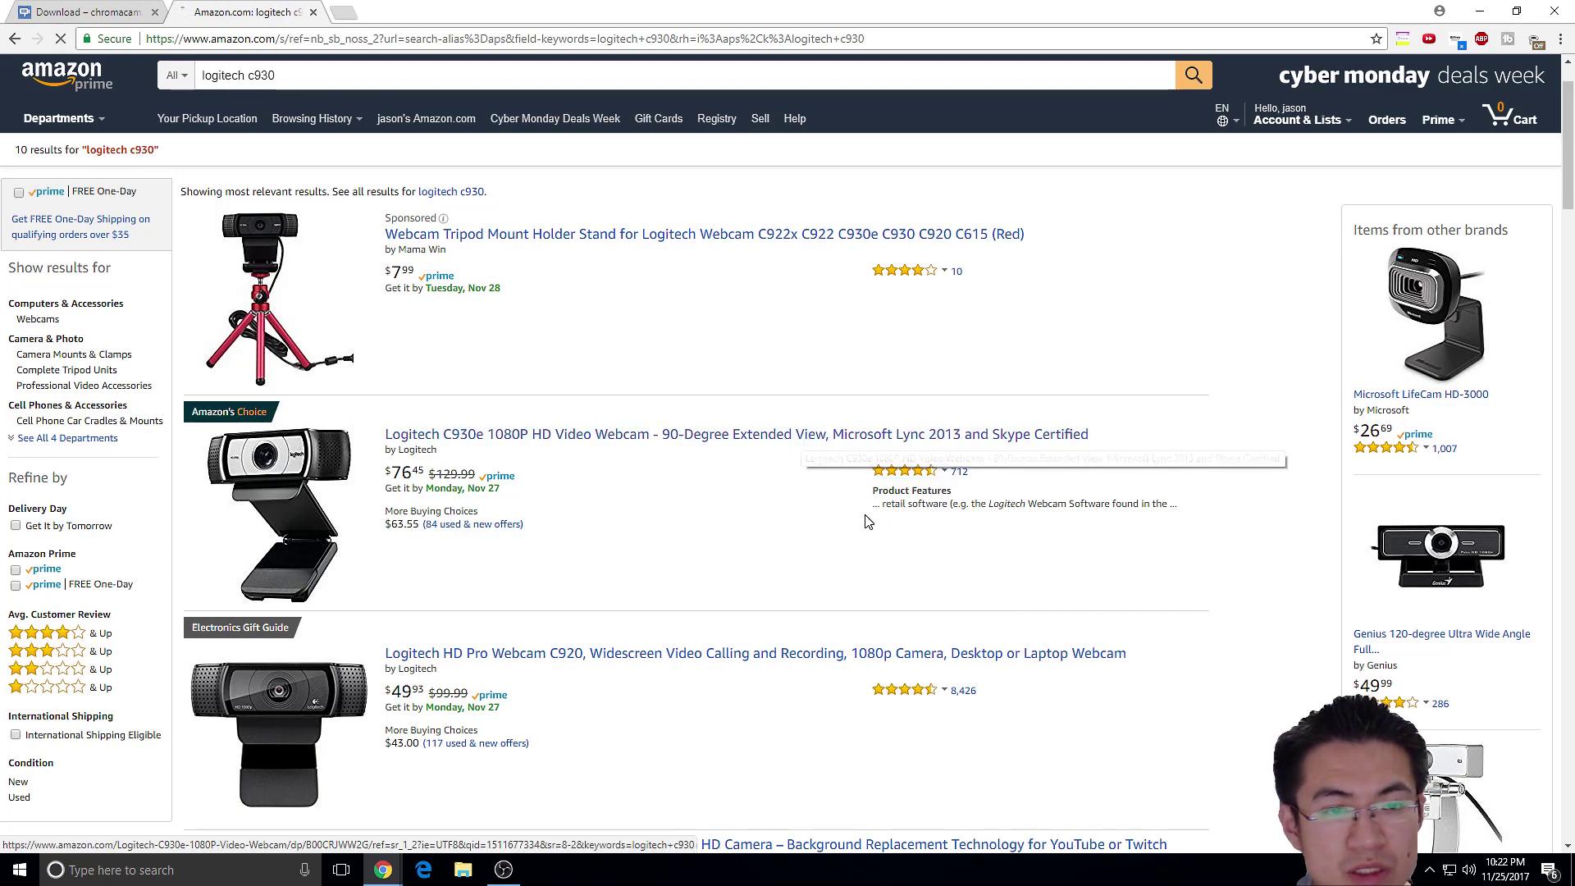
pyautogui.scroll(-3, 992, 585)
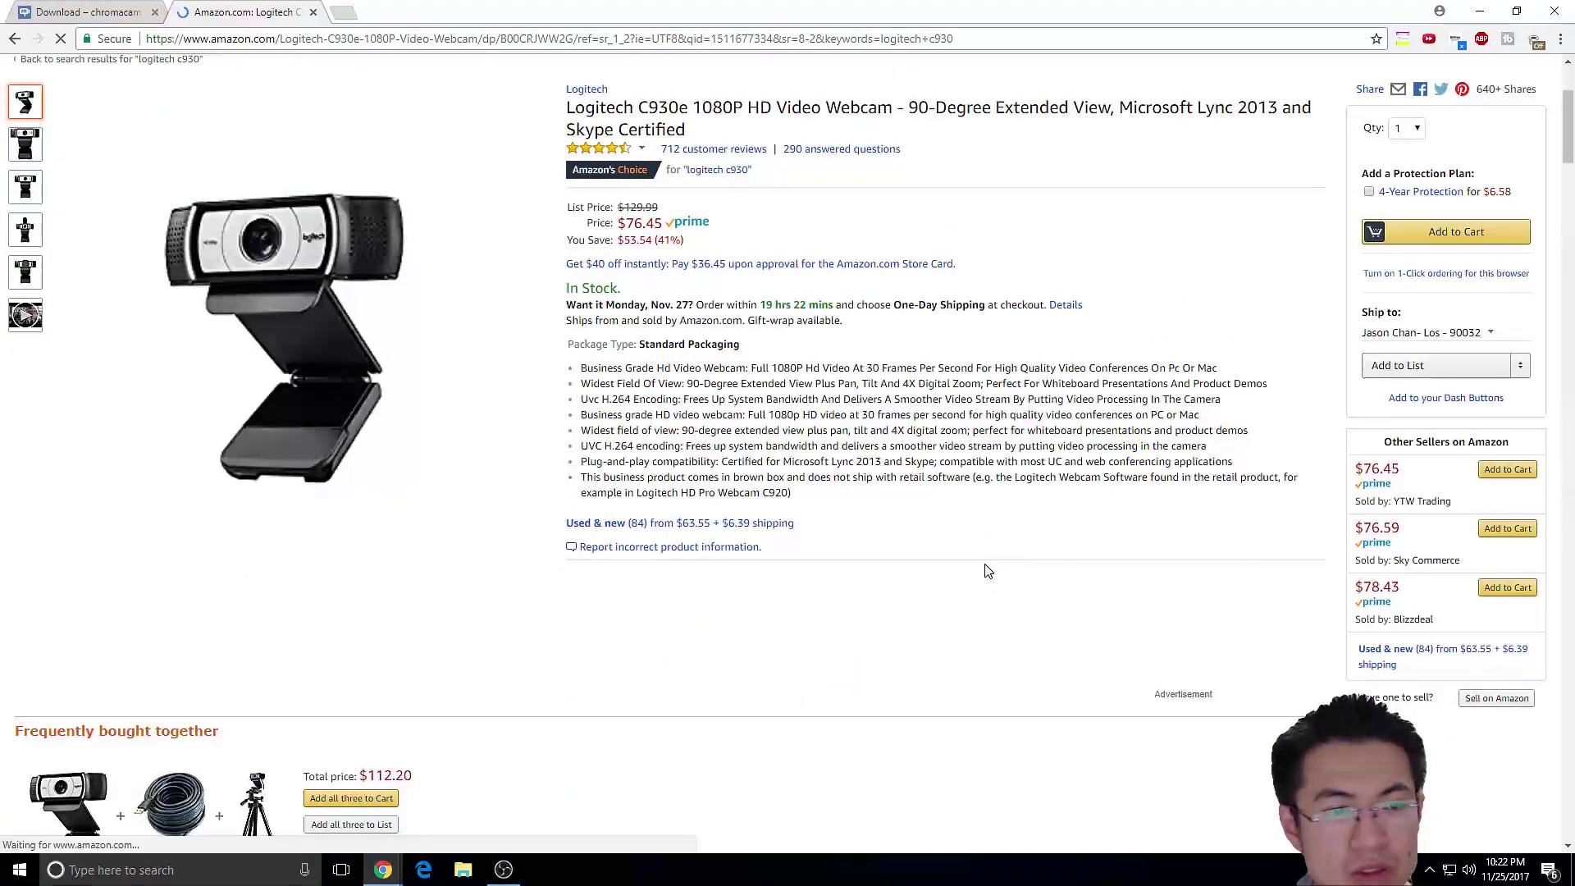
pyautogui.scroll(-1, 984, 574)
pyautogui.scroll(3, 956, 572)
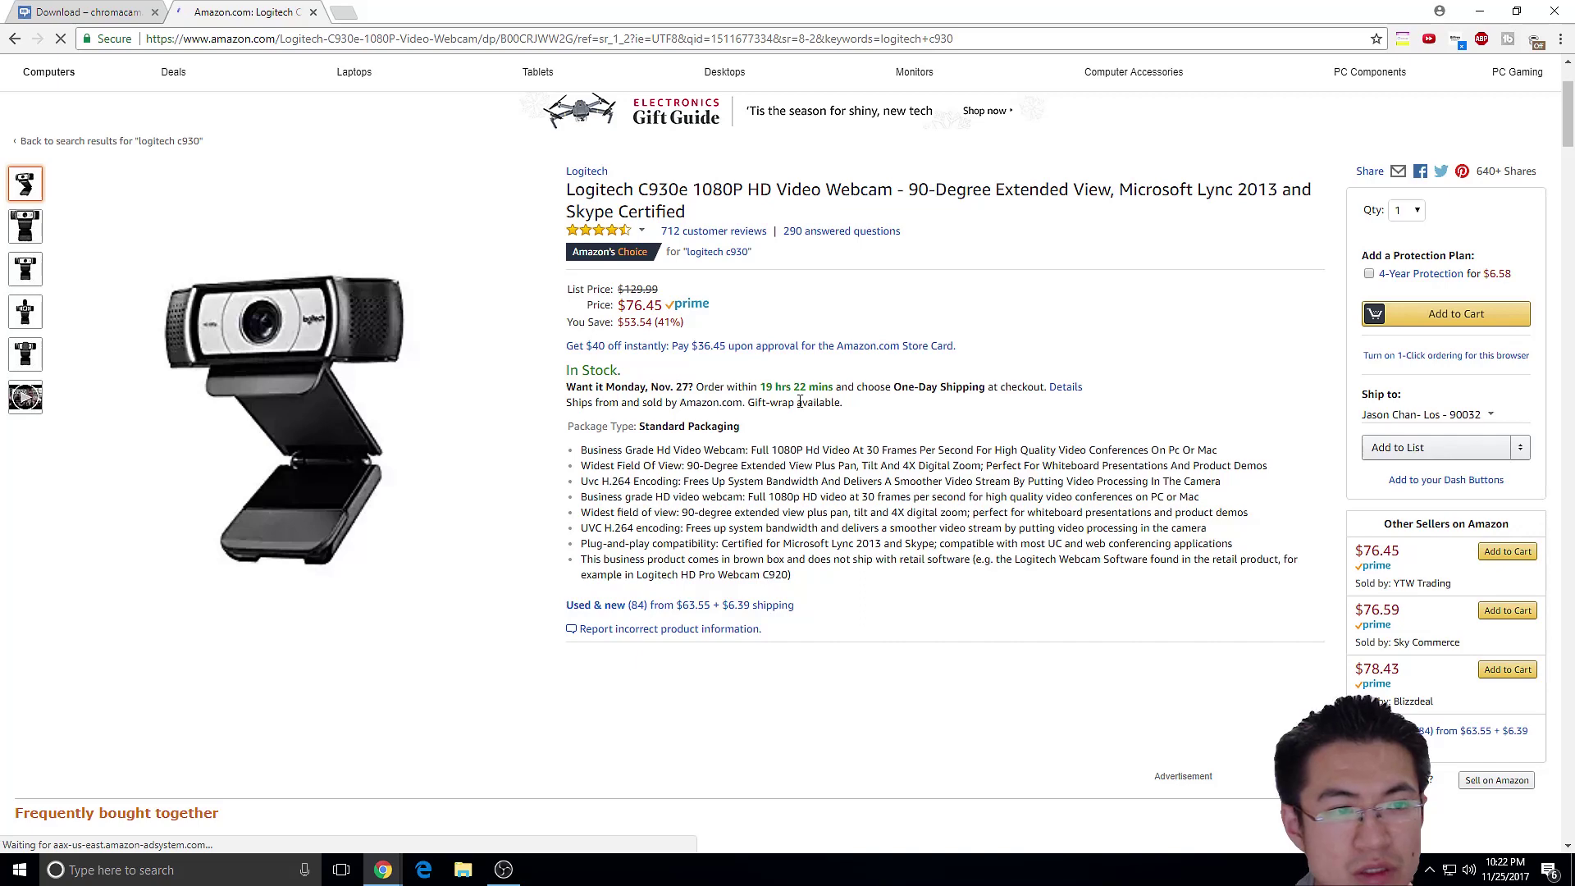
# - Examine the C930e page's frequently bought together bundle and related accessories, then return to the product title and price
pyautogui.scroll(-3, 1081, 516)
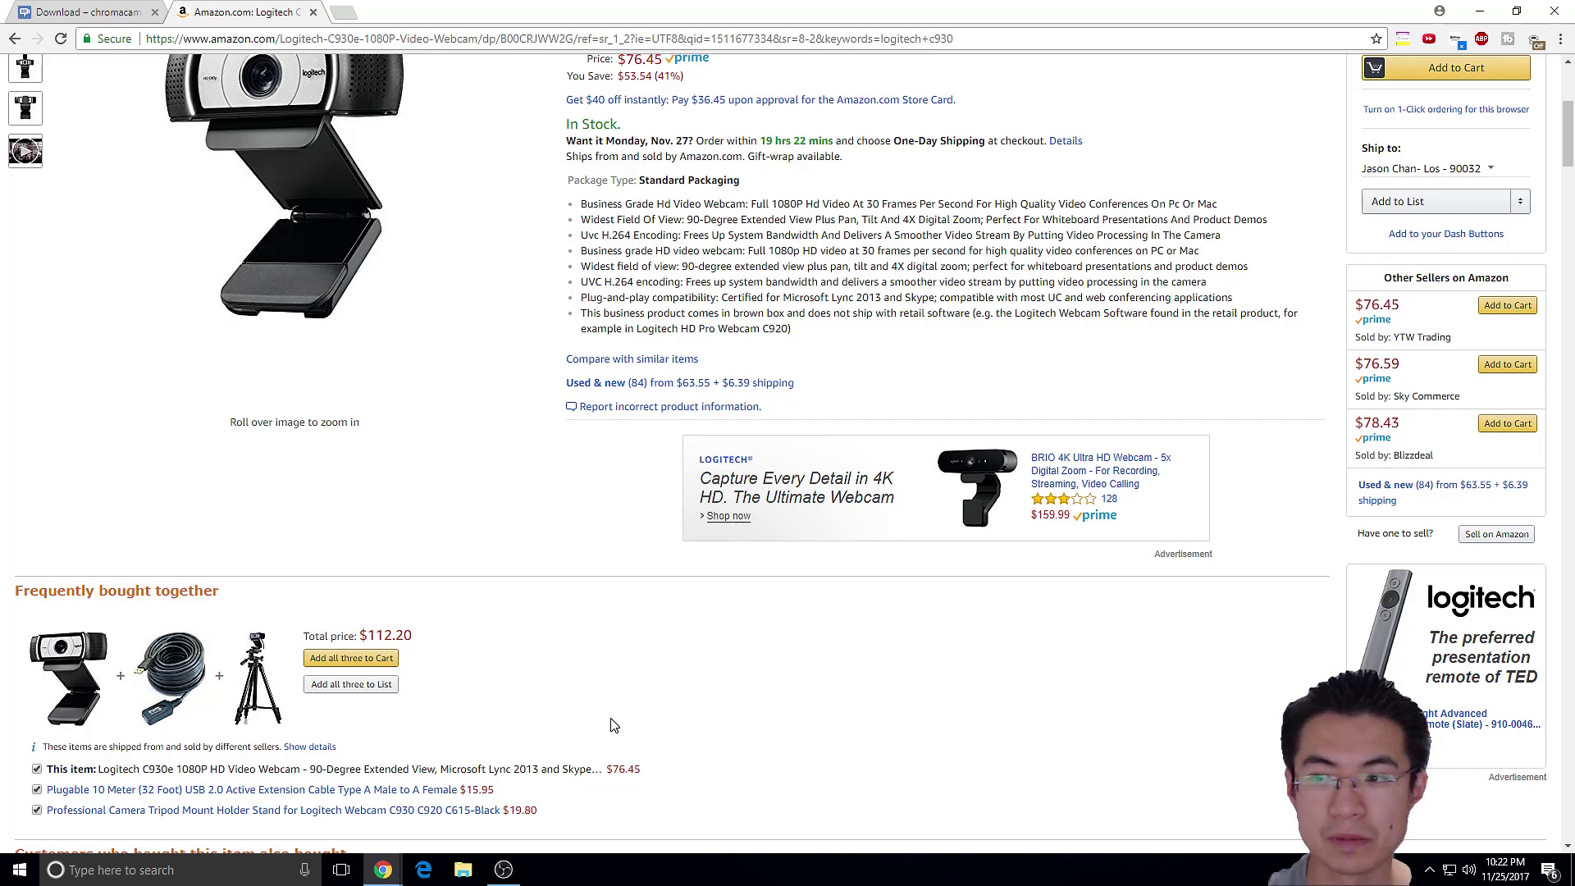
pyautogui.scroll(-2, 815, 671)
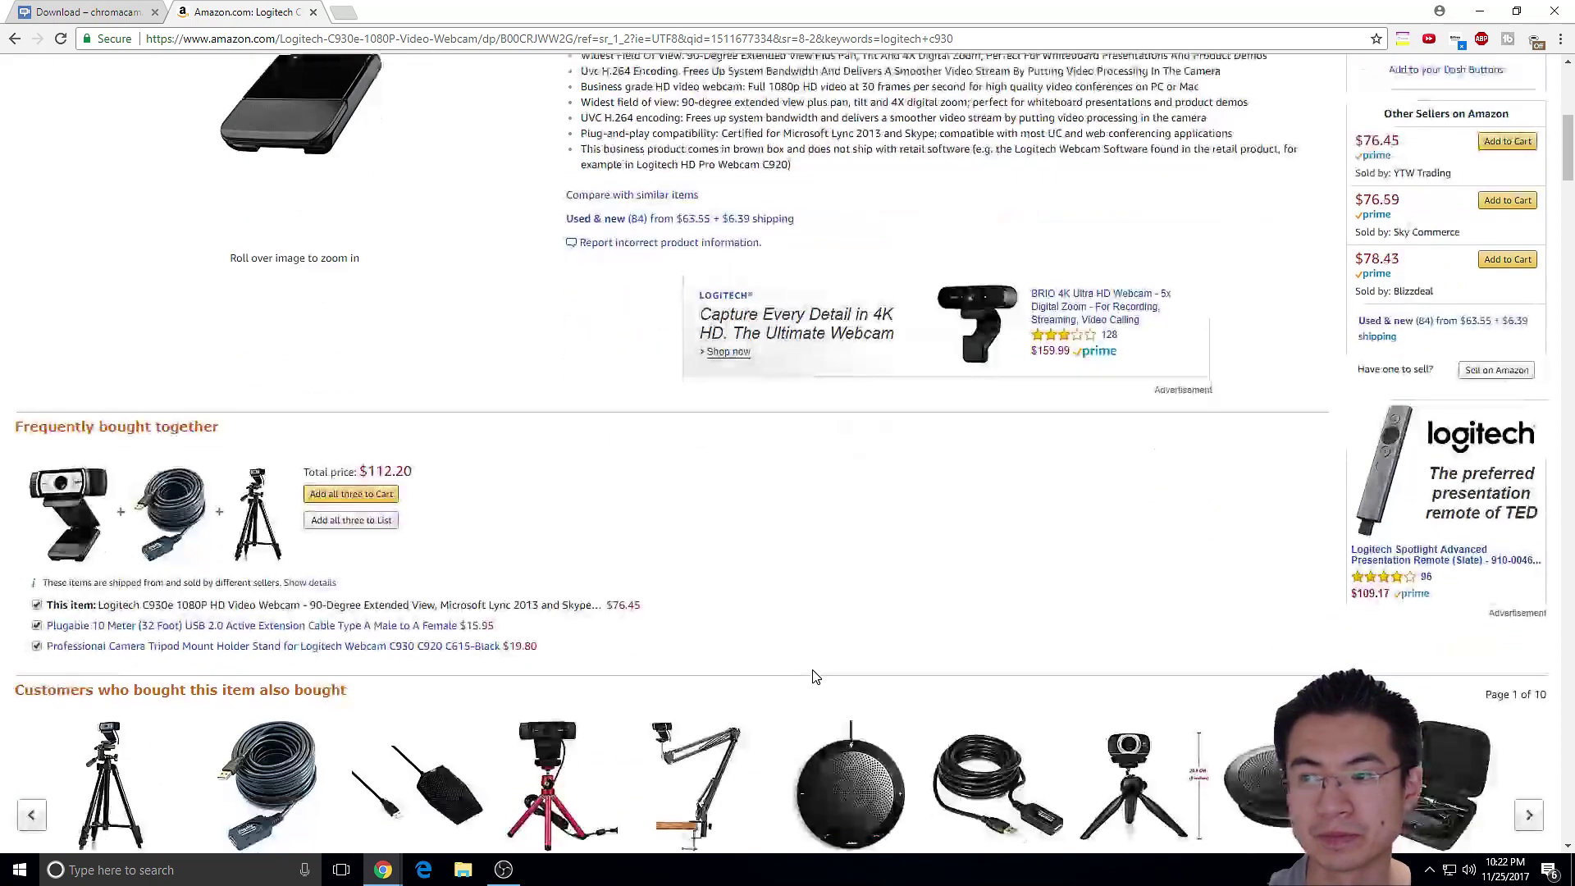
pyautogui.scroll(2, 814, 673)
pyautogui.scroll(2, 814, 675)
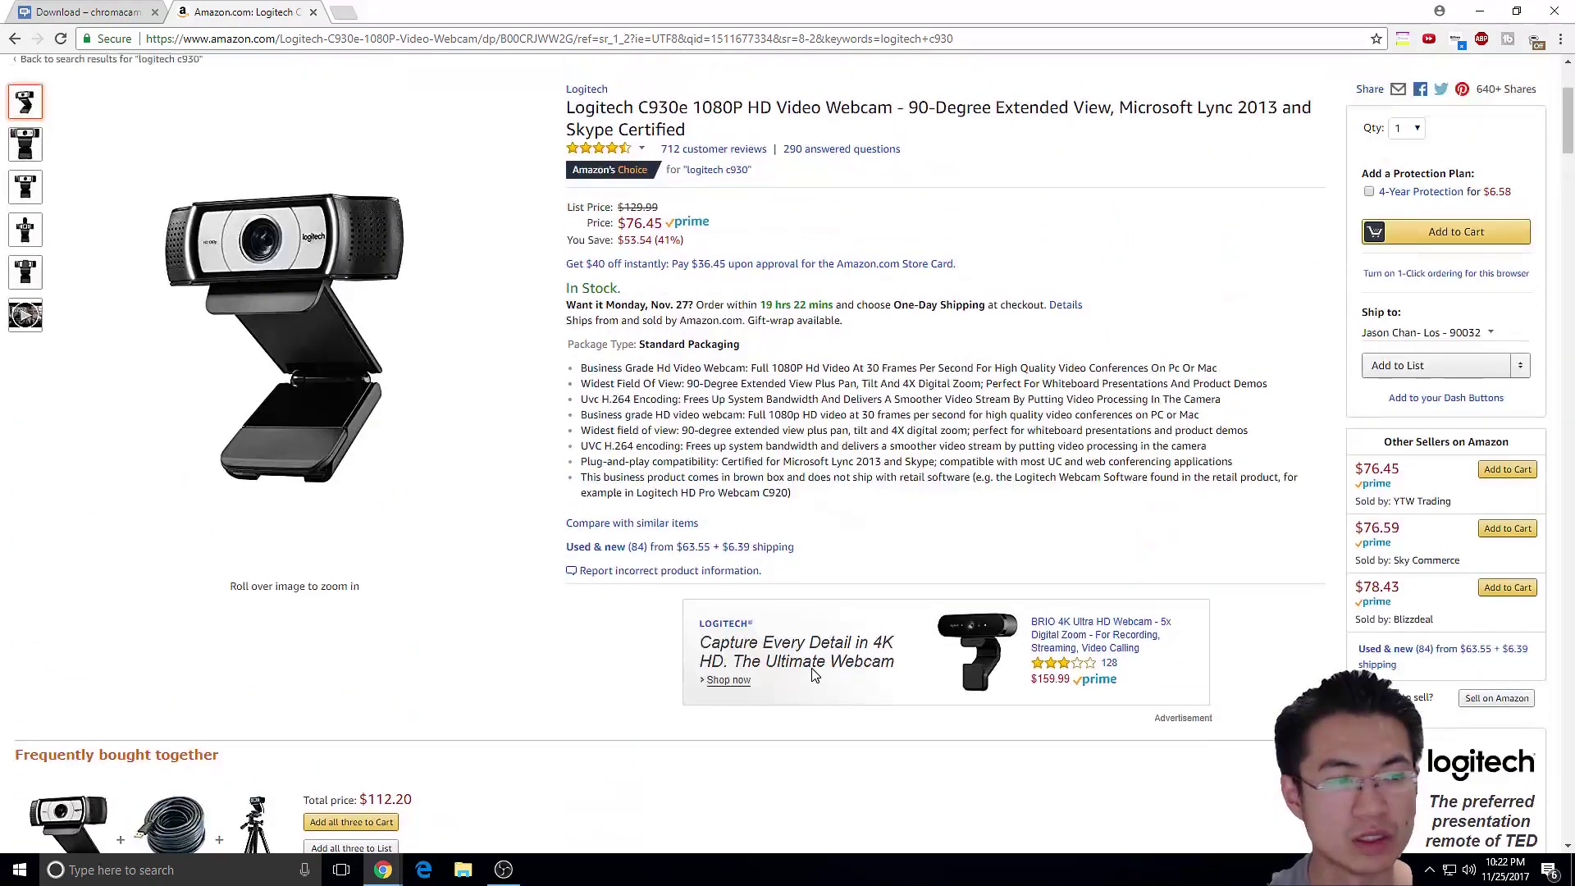
pyautogui.scroll(-2, 809, 675)
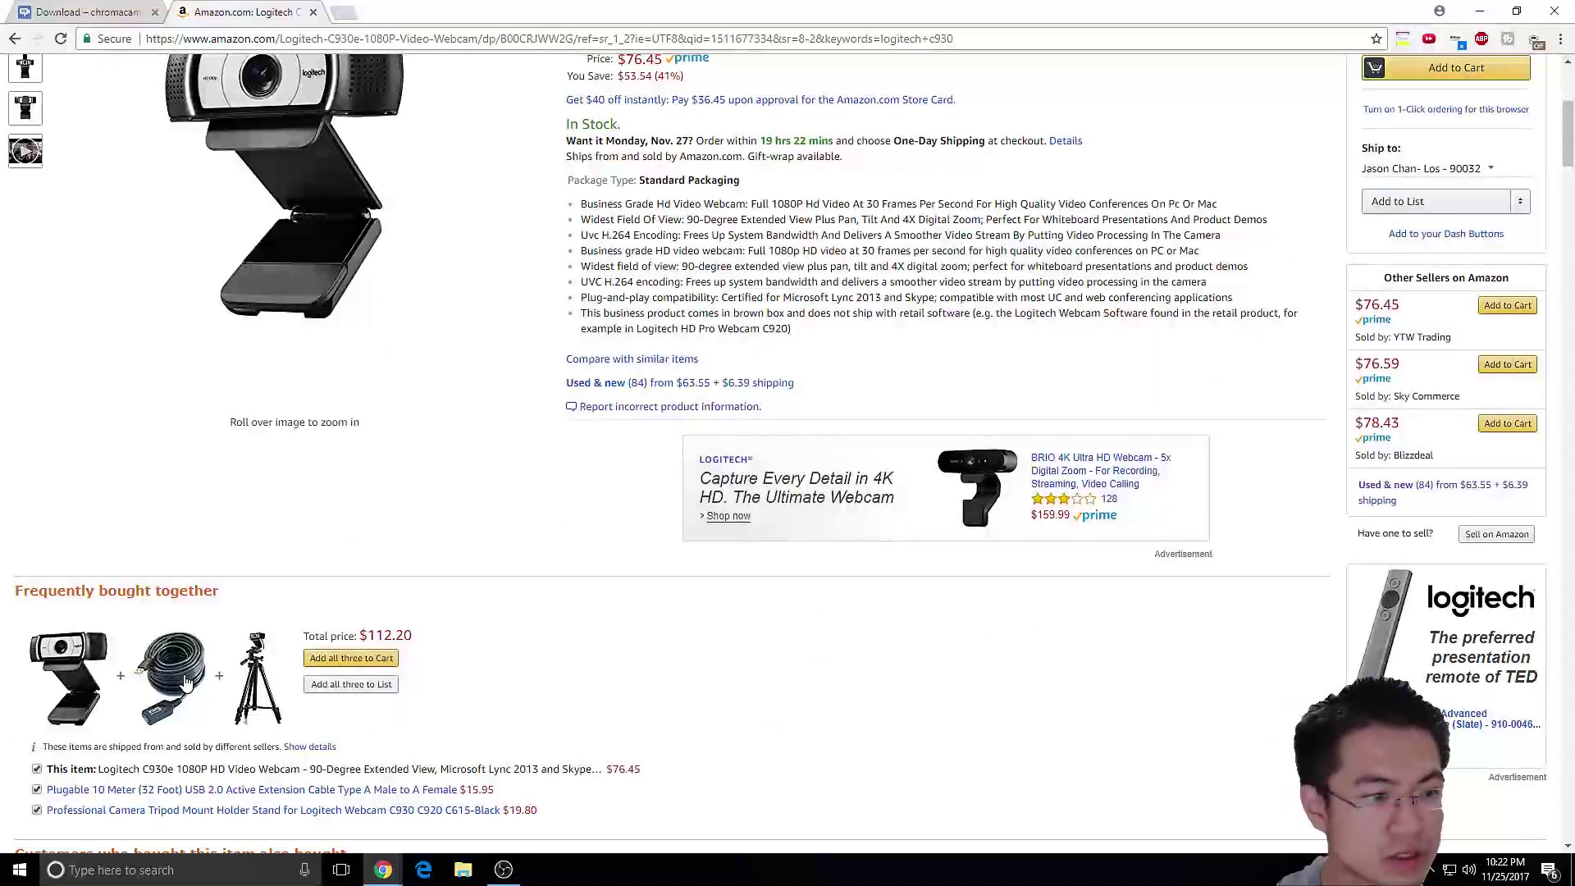
pyautogui.scroll(-5, 932, 681)
pyautogui.scroll(1, 437, 474)
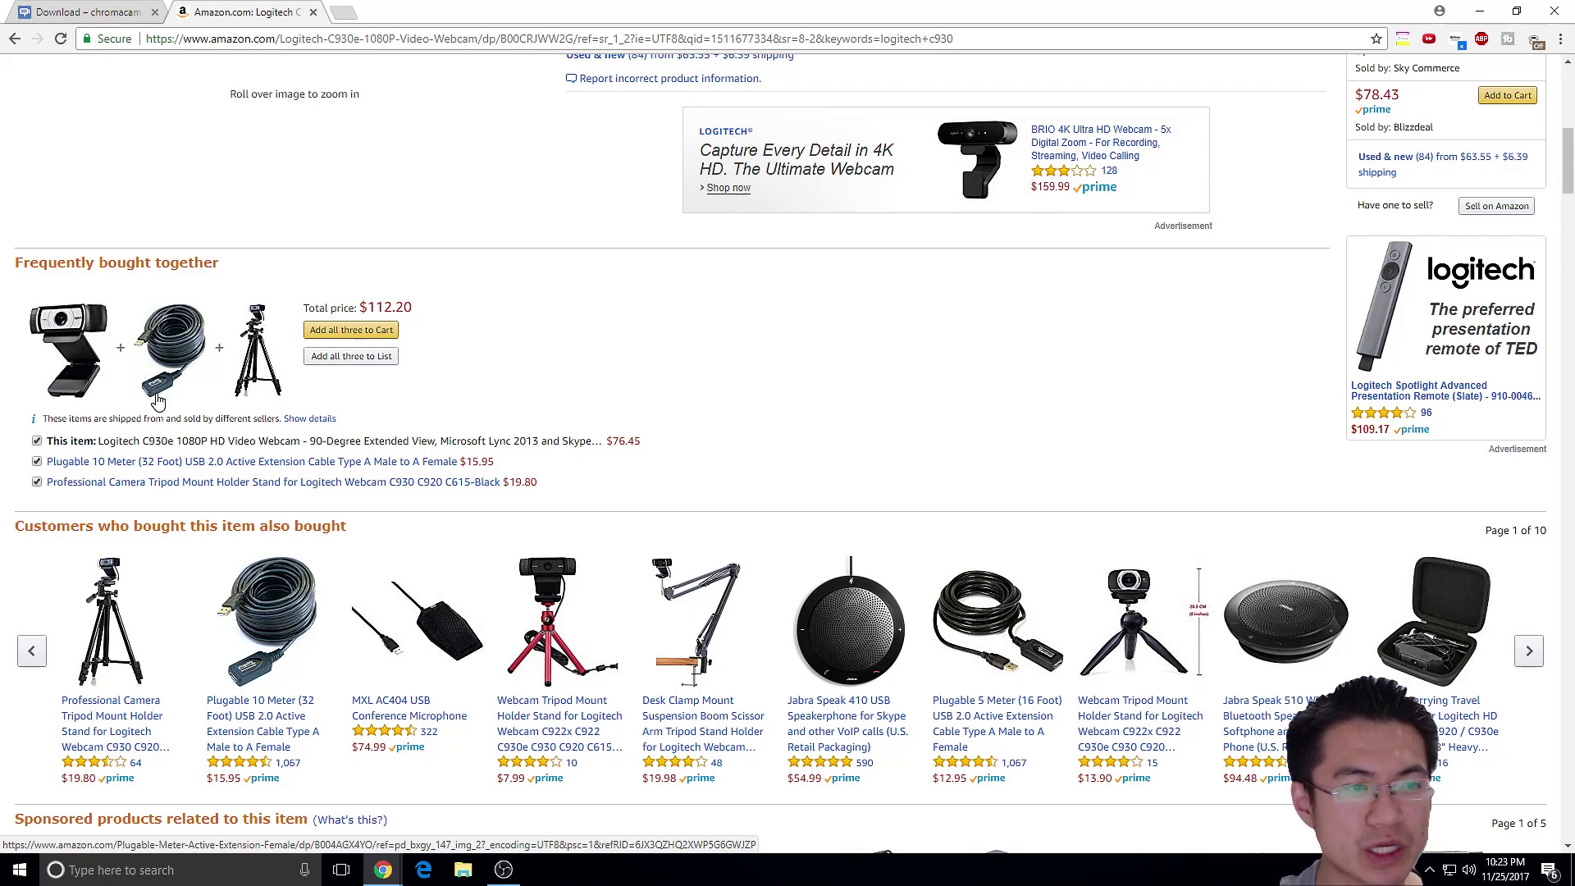
pyautogui.scroll(9, 836, 496)
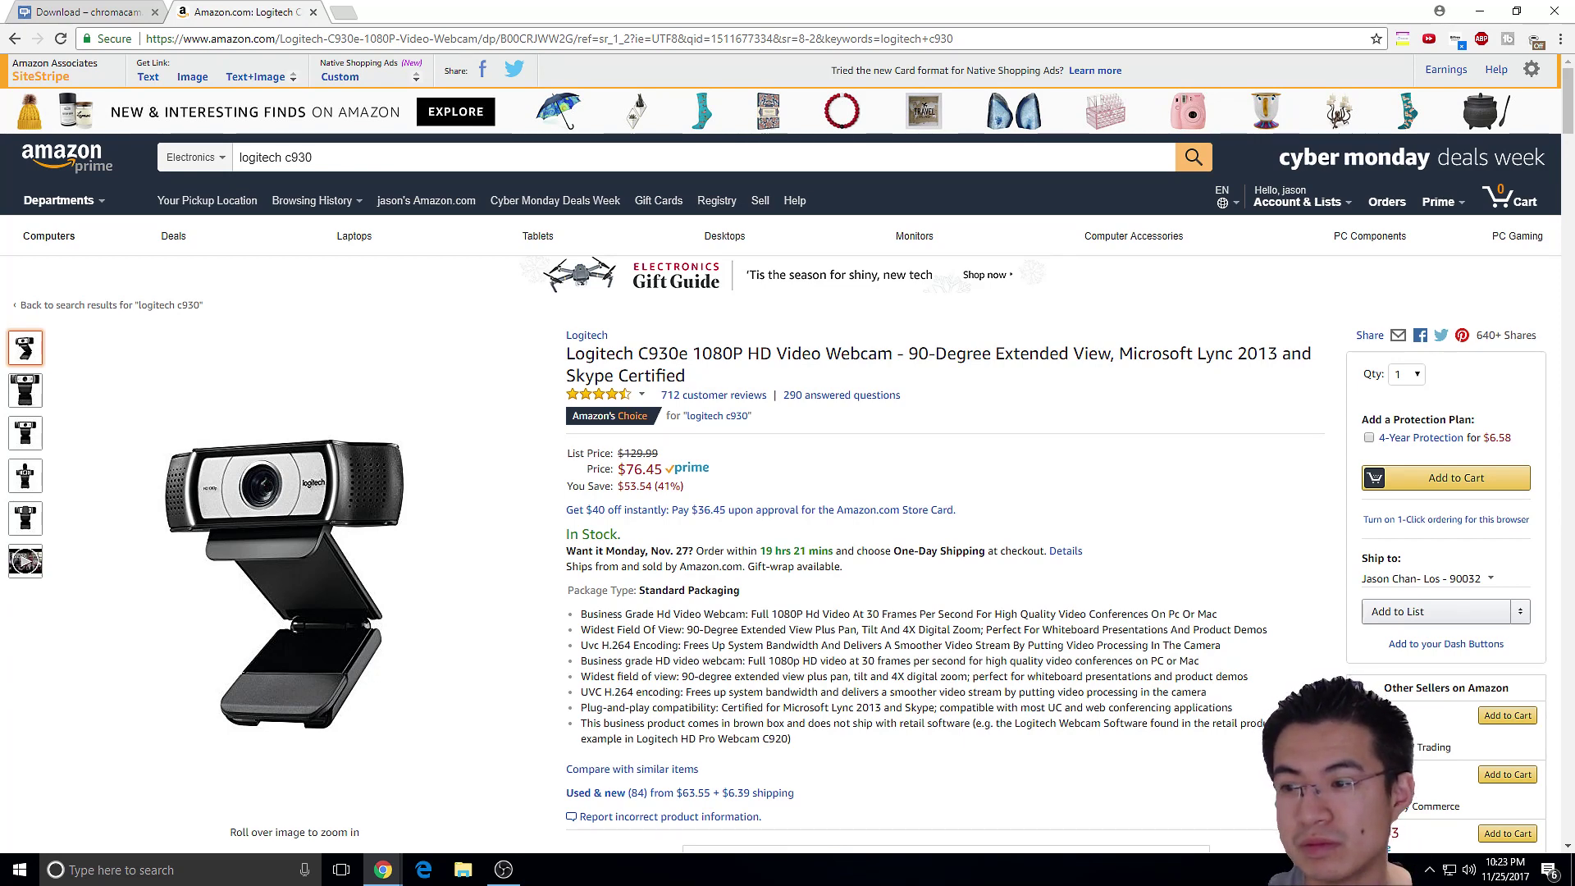
pyautogui.hotkey('alt', 'Tab')
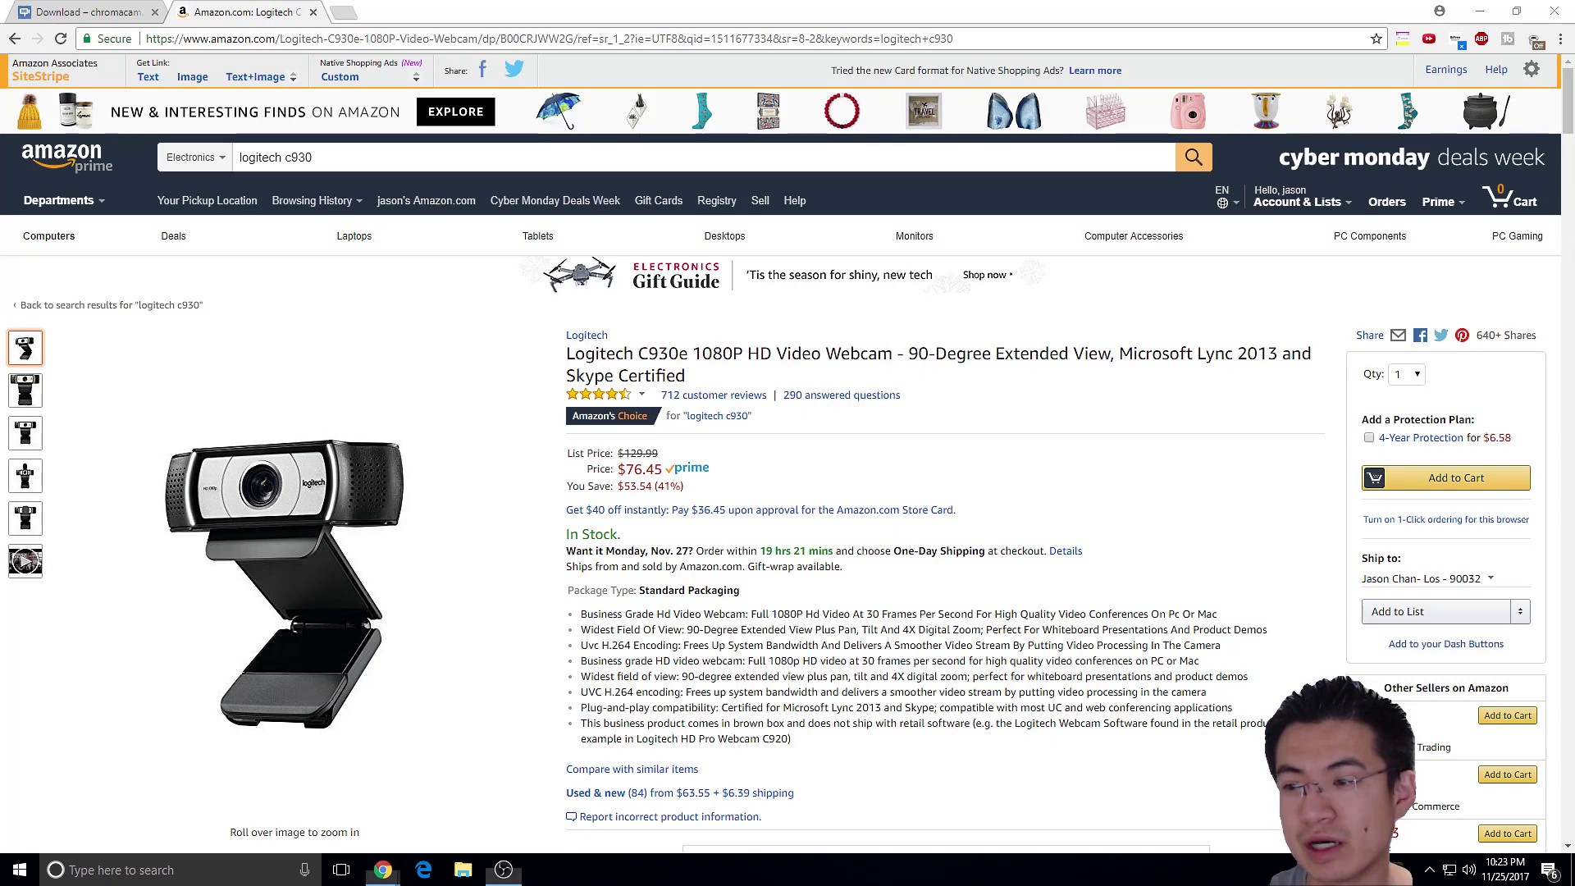